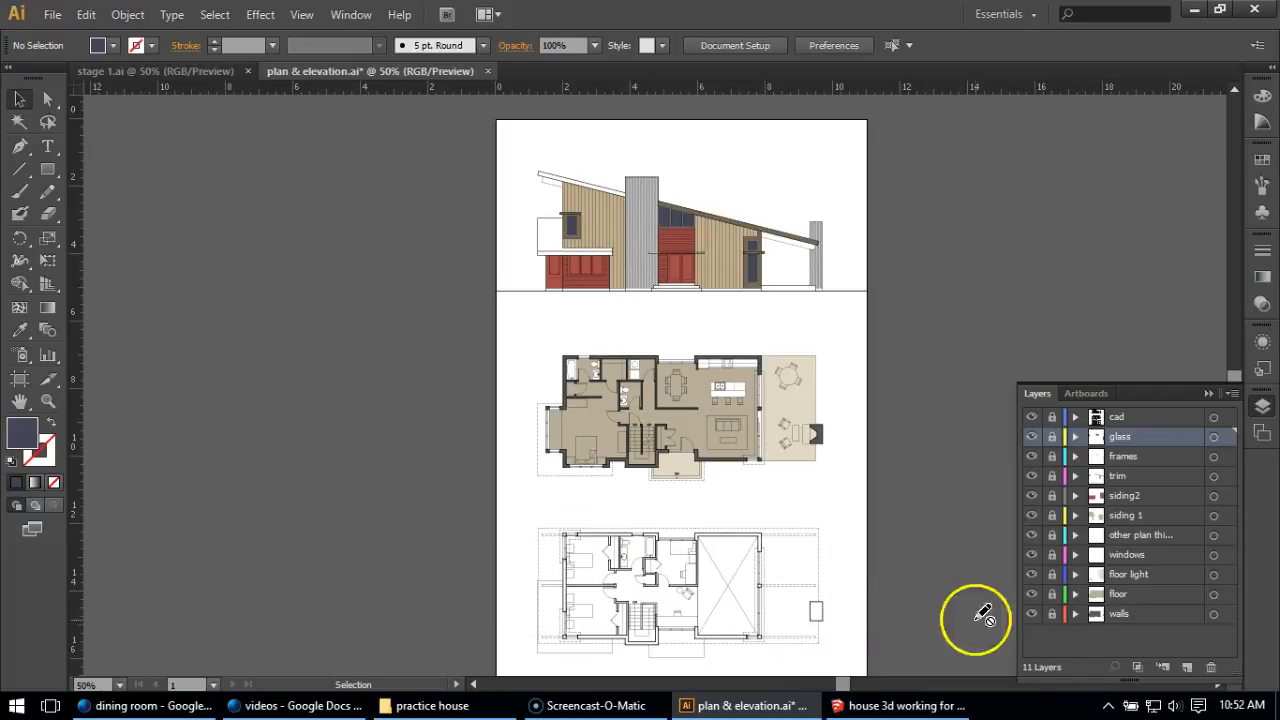
Create a new layer above the glass layer and name it "text".
click(1185, 667)
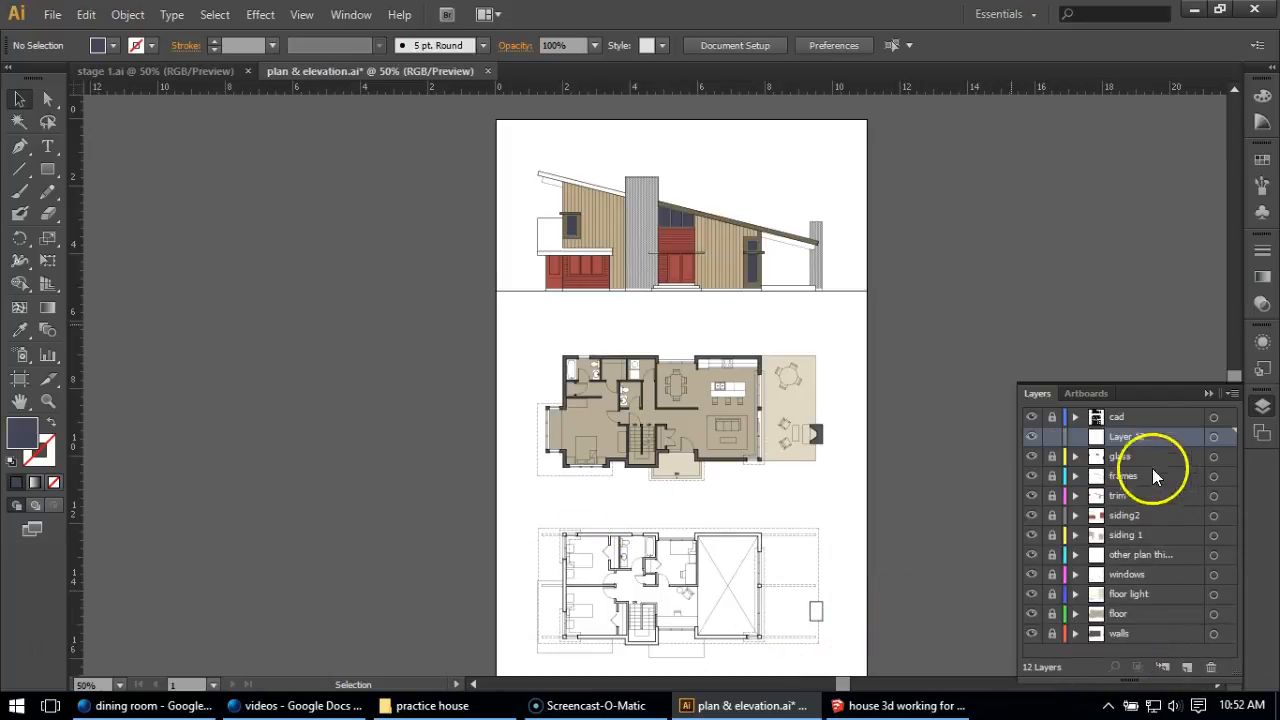
double_click(1141, 435)
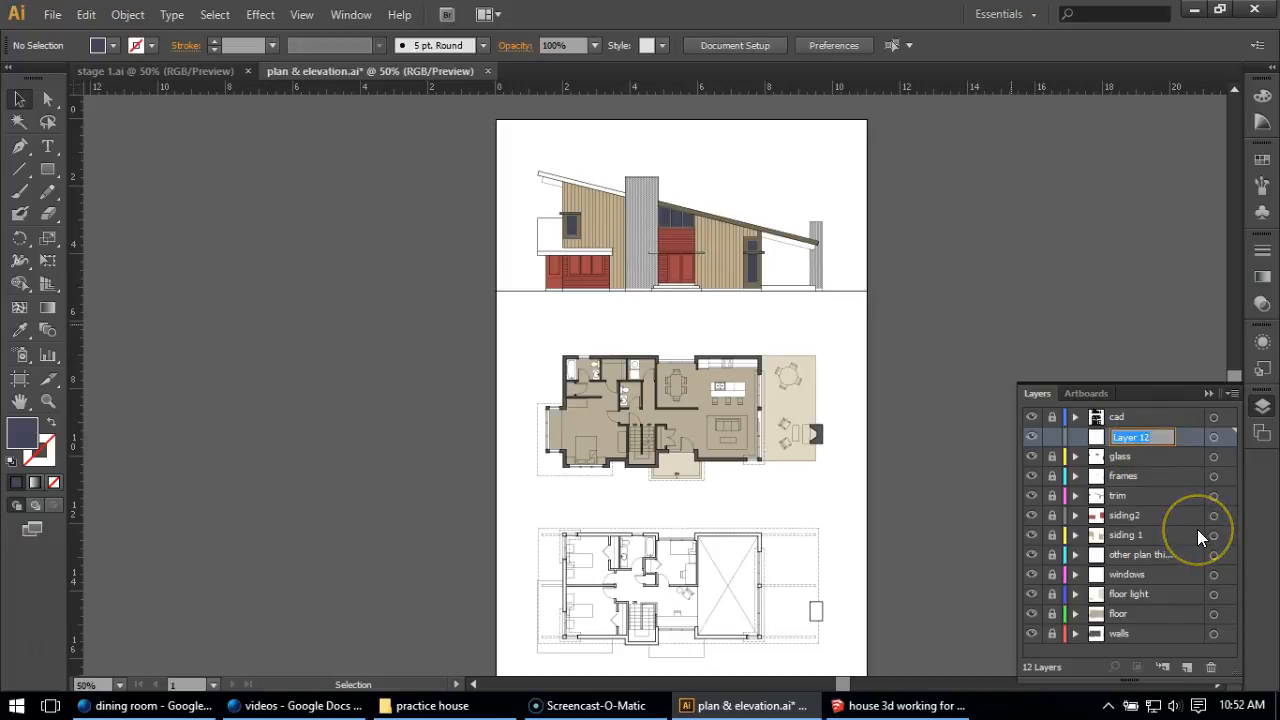
text(text)
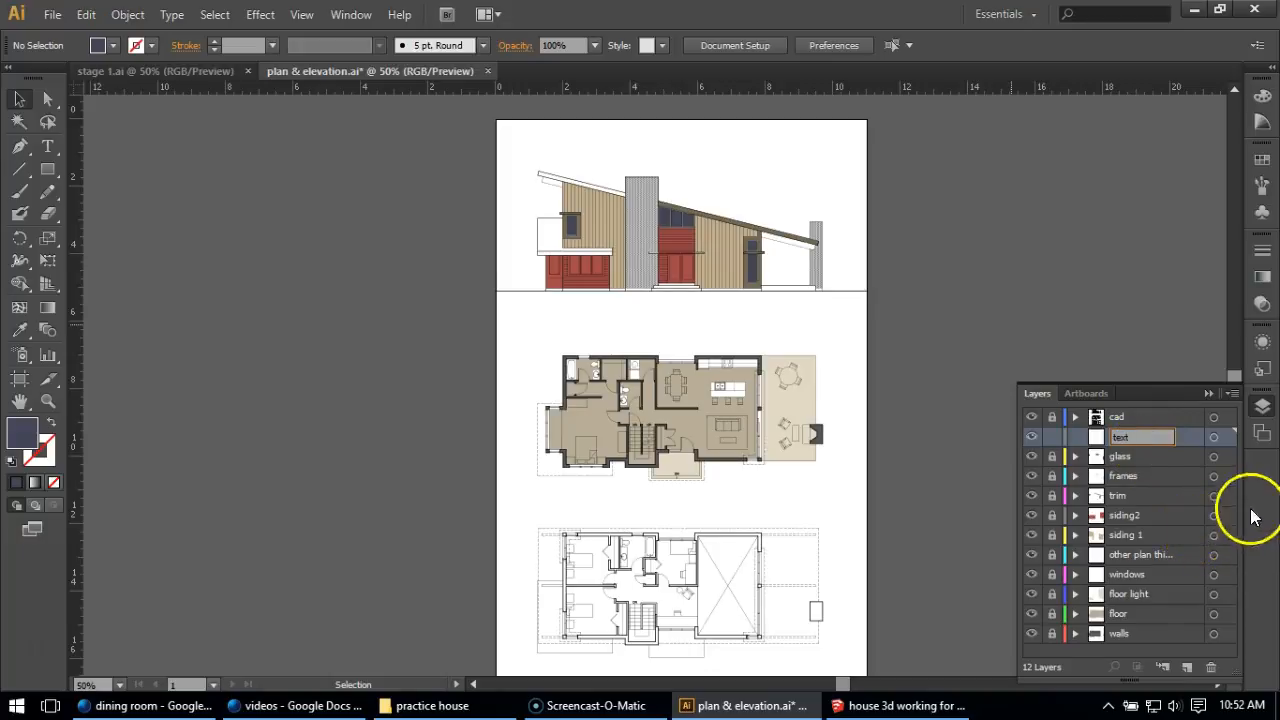
click(1191, 439)
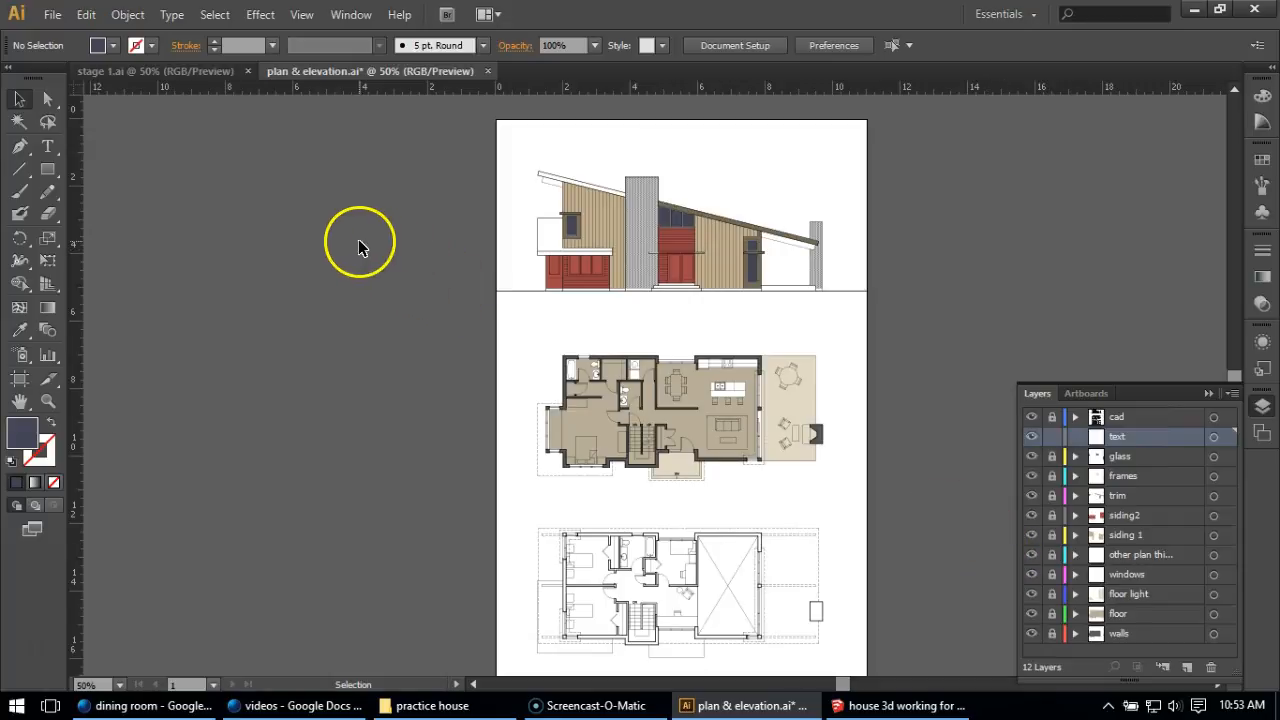
Add a text box above the elevation reading "House in Delhi", with a second line "Rendered by" followed by the author's full name.
click(50, 145)
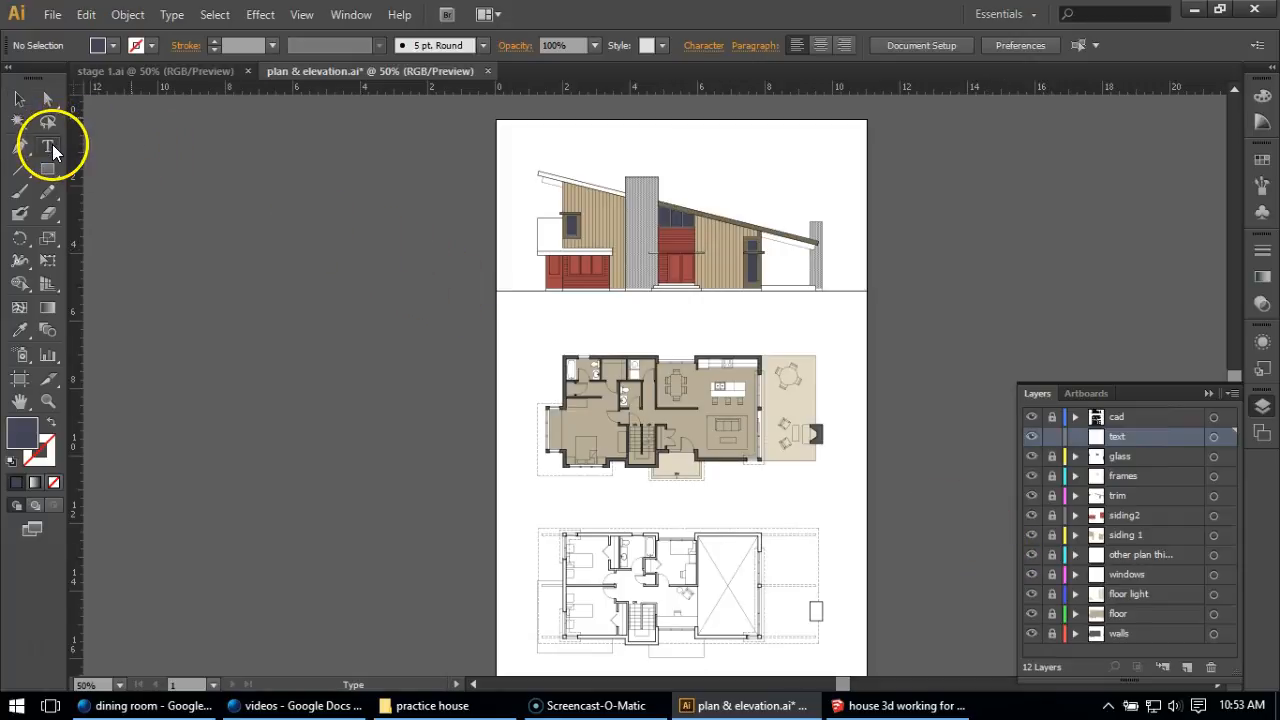
drag(521, 128, 637, 155)
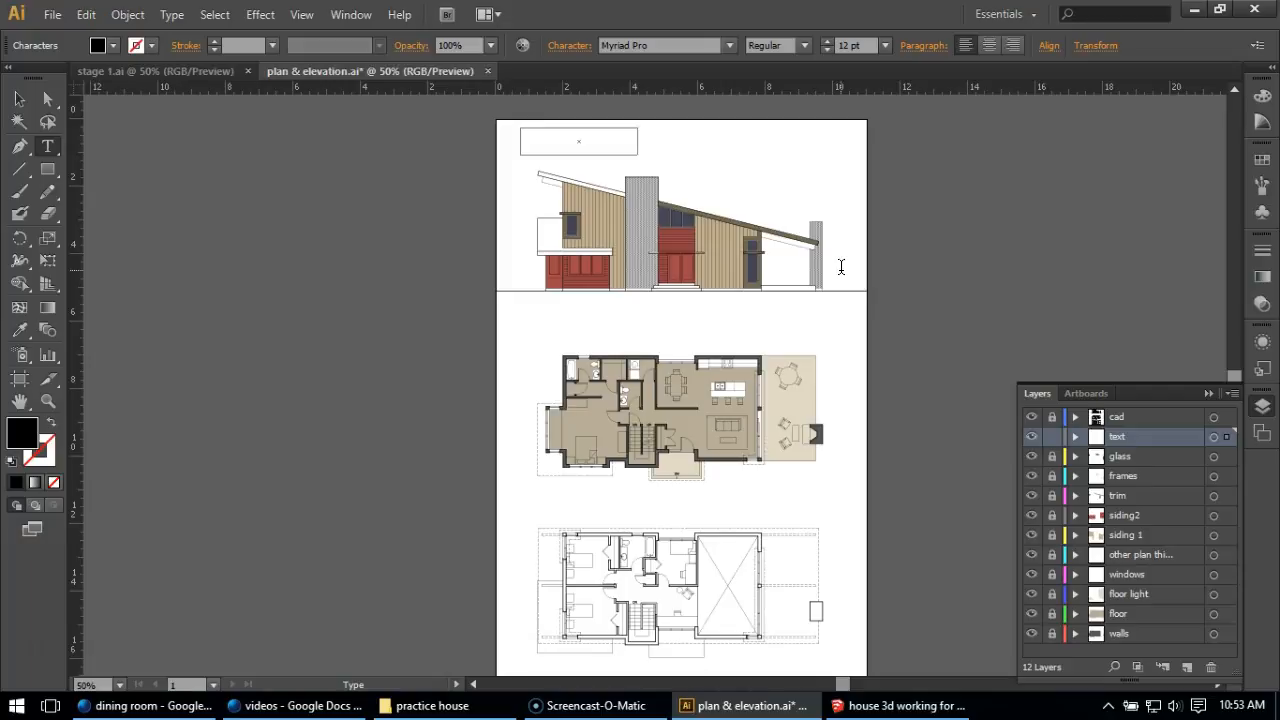
text(Title)
scroll(508, 111, up, 4)
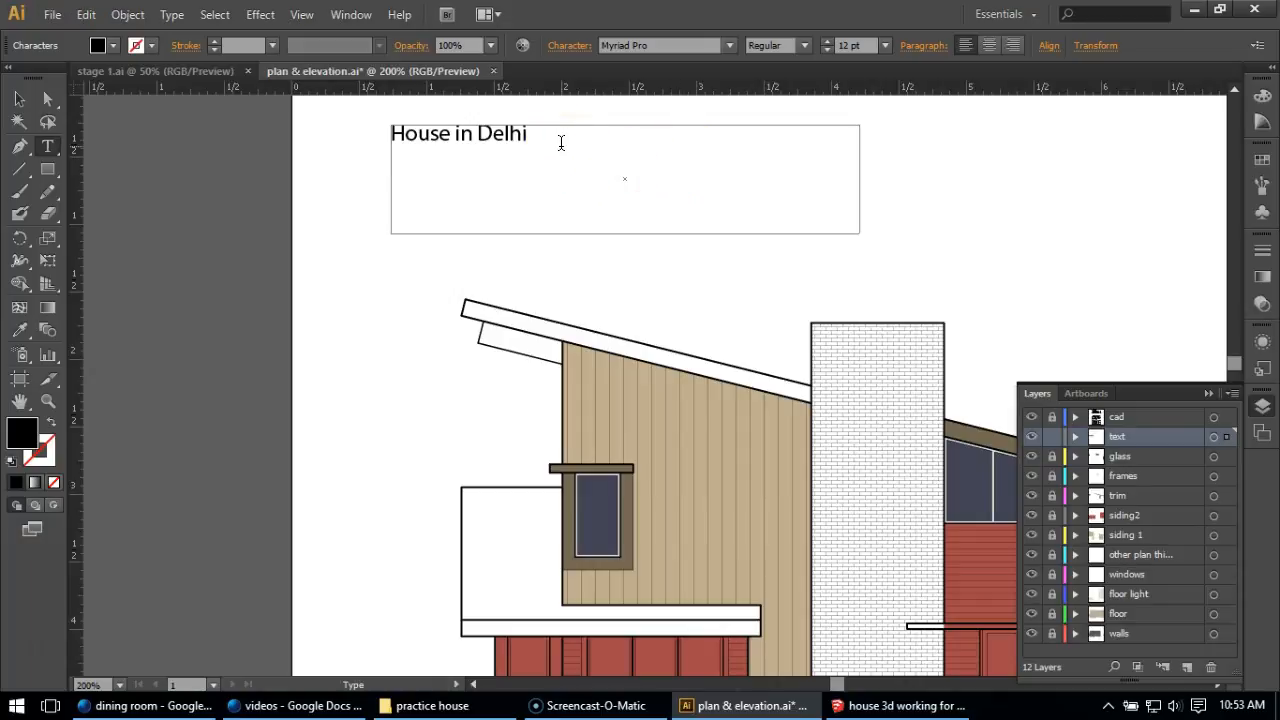
key(Return)
text(Rendered)
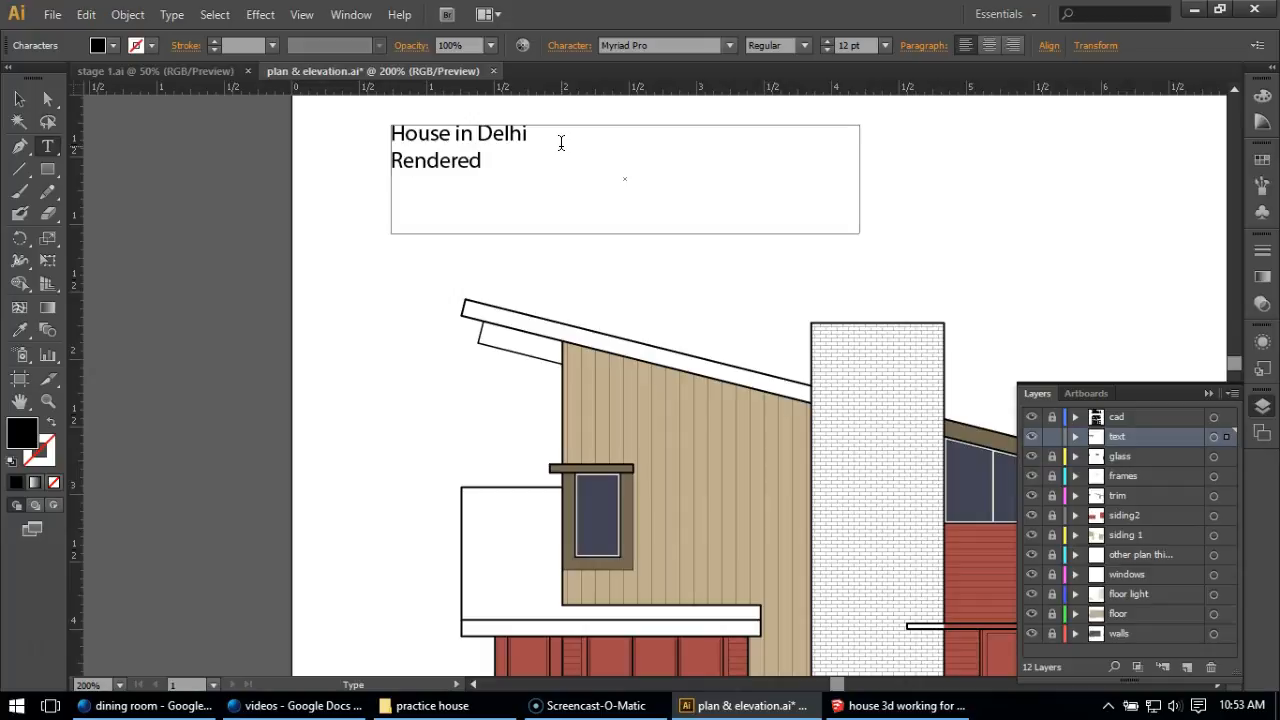
text( by Michael Tweed)
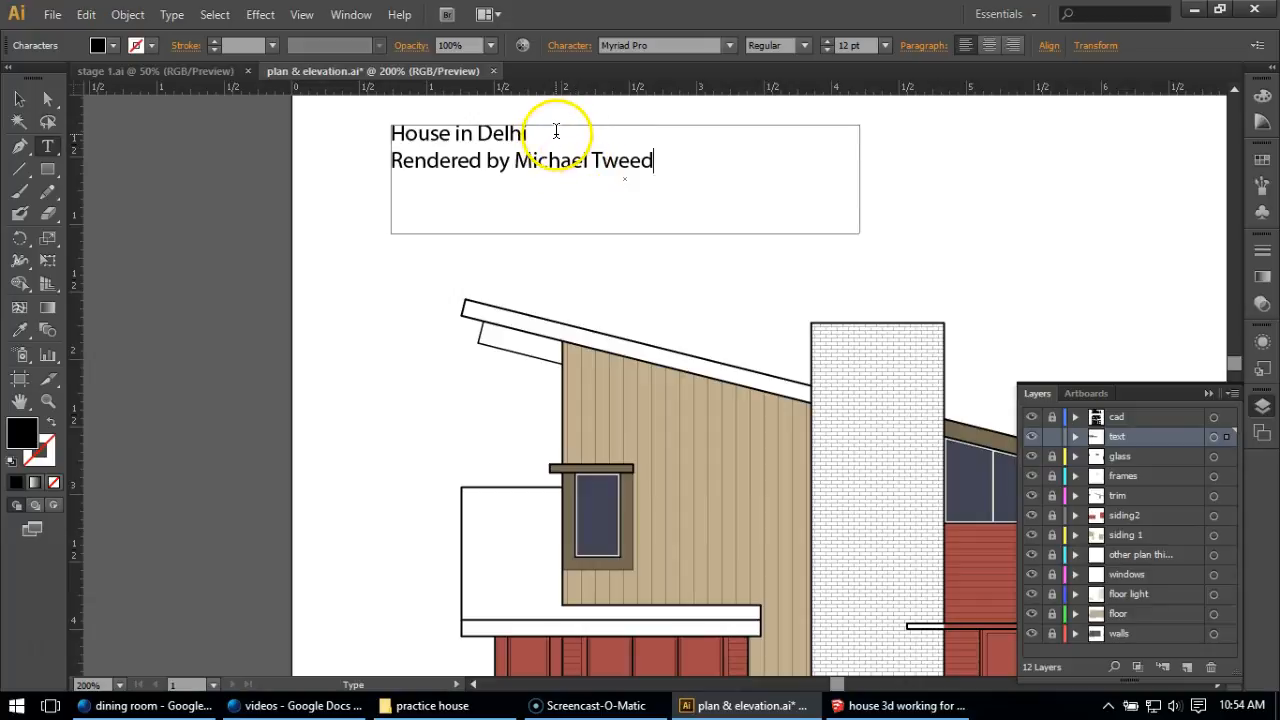
Set the "House in Delhi" title line to Myriad Pro Bold at 18 pt.
drag(556, 130, 352, 129)
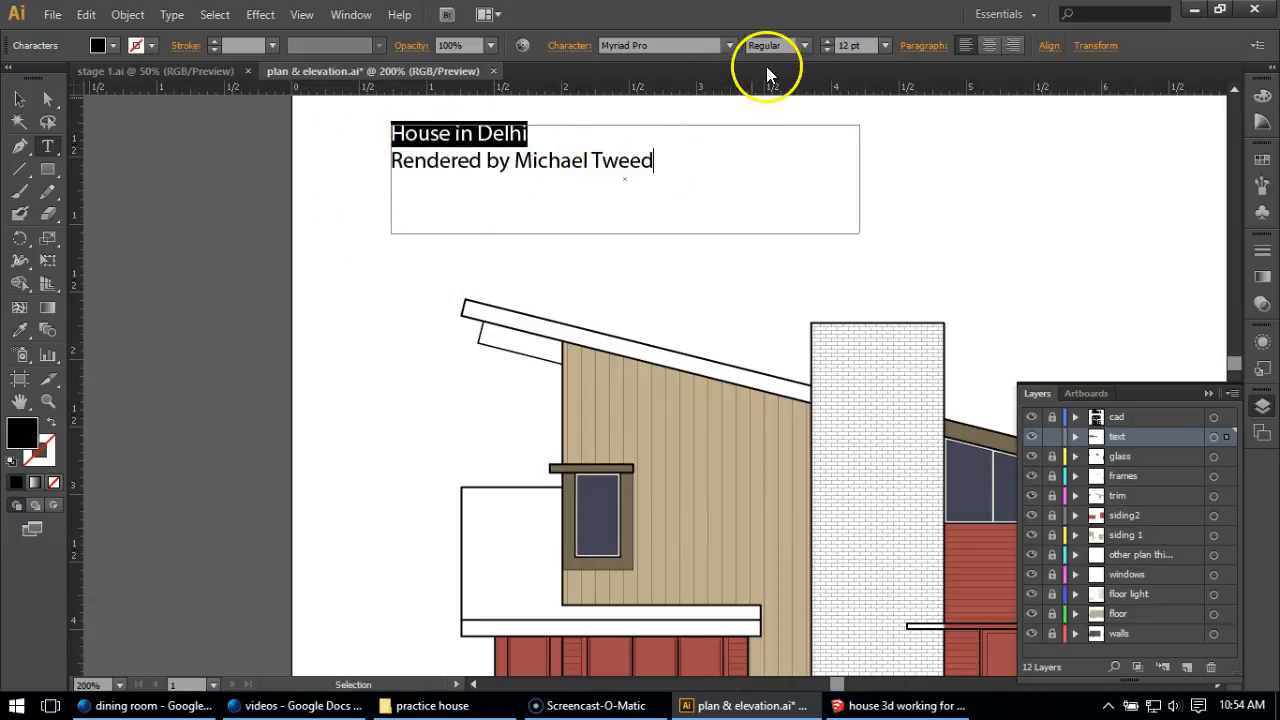
click(728, 47)
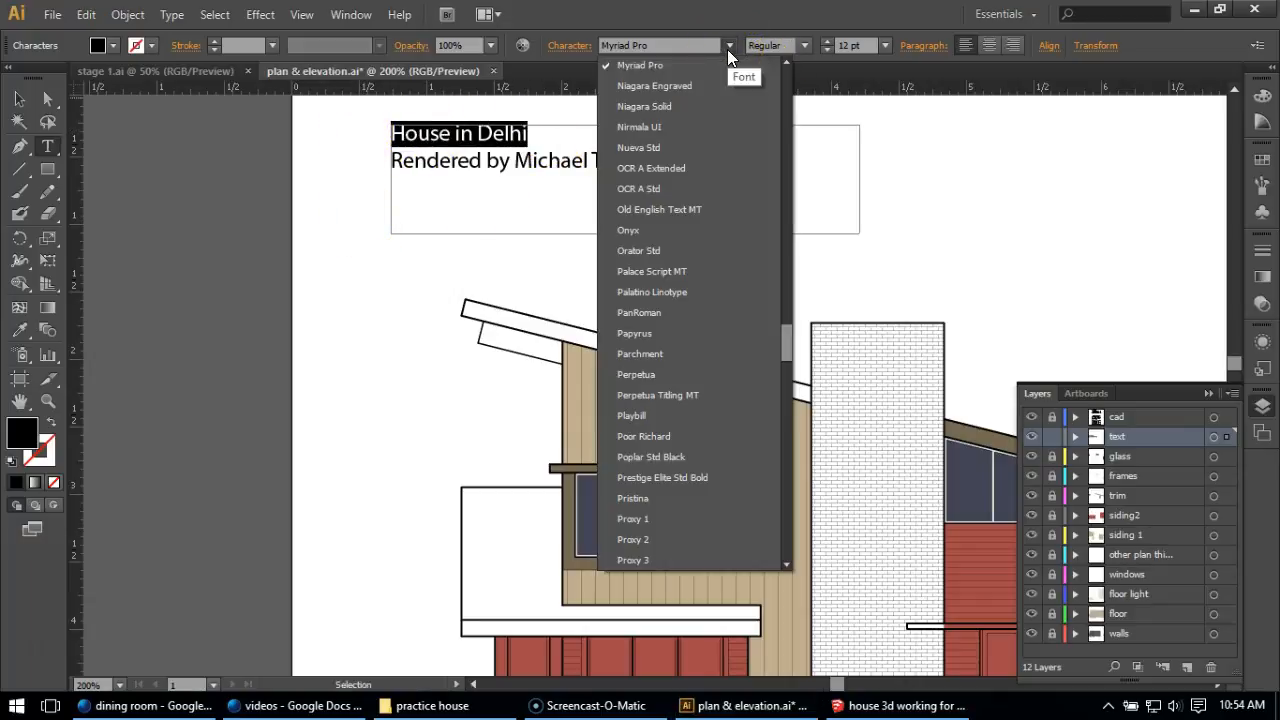
click(662, 68)
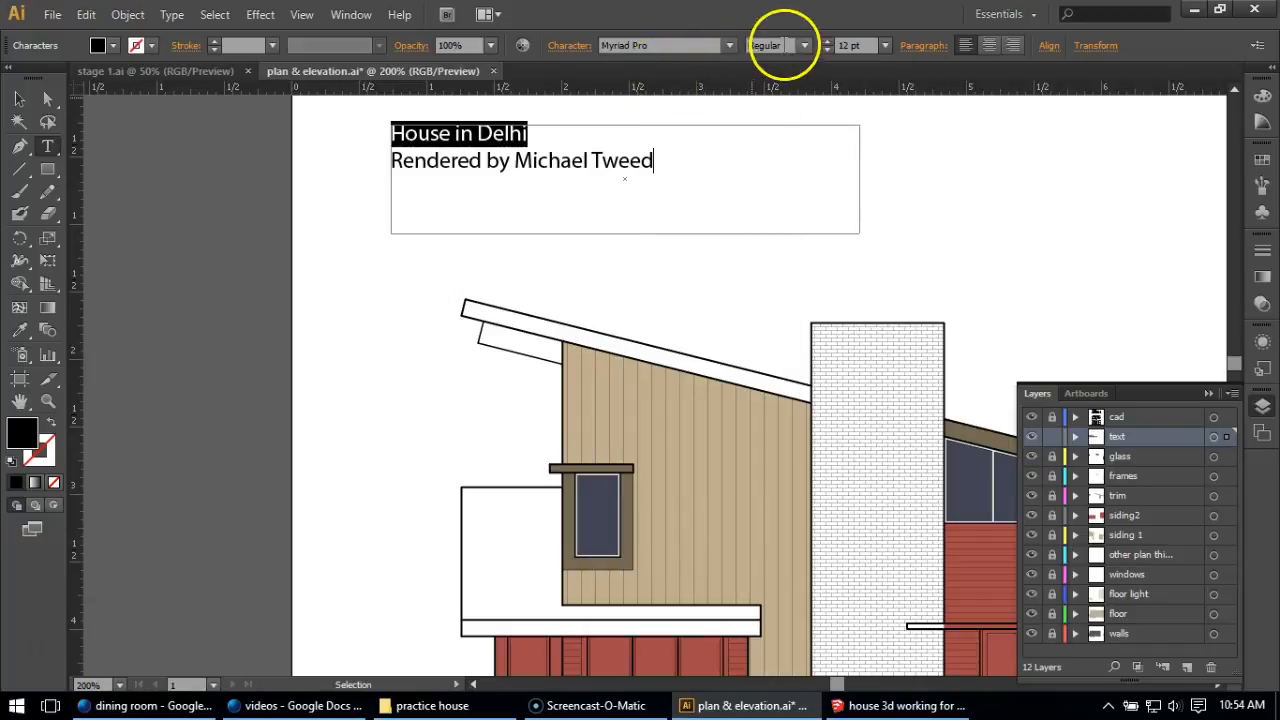
click(804, 45)
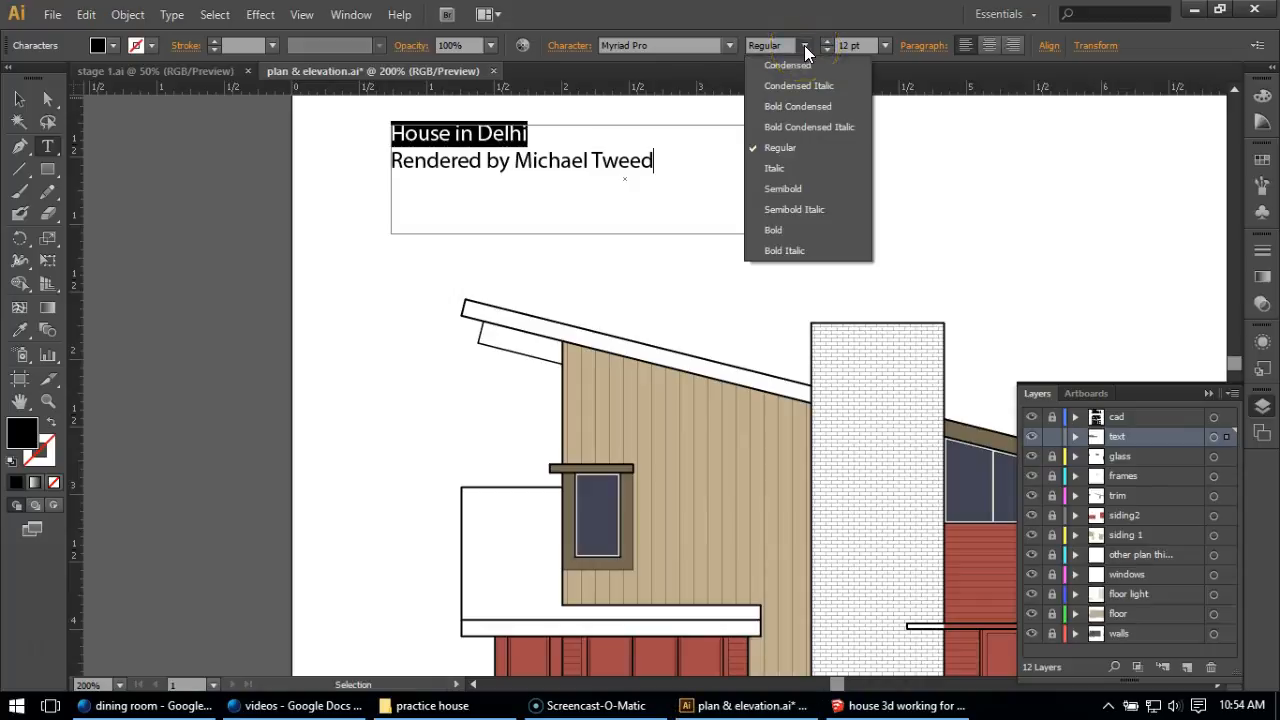
click(779, 228)
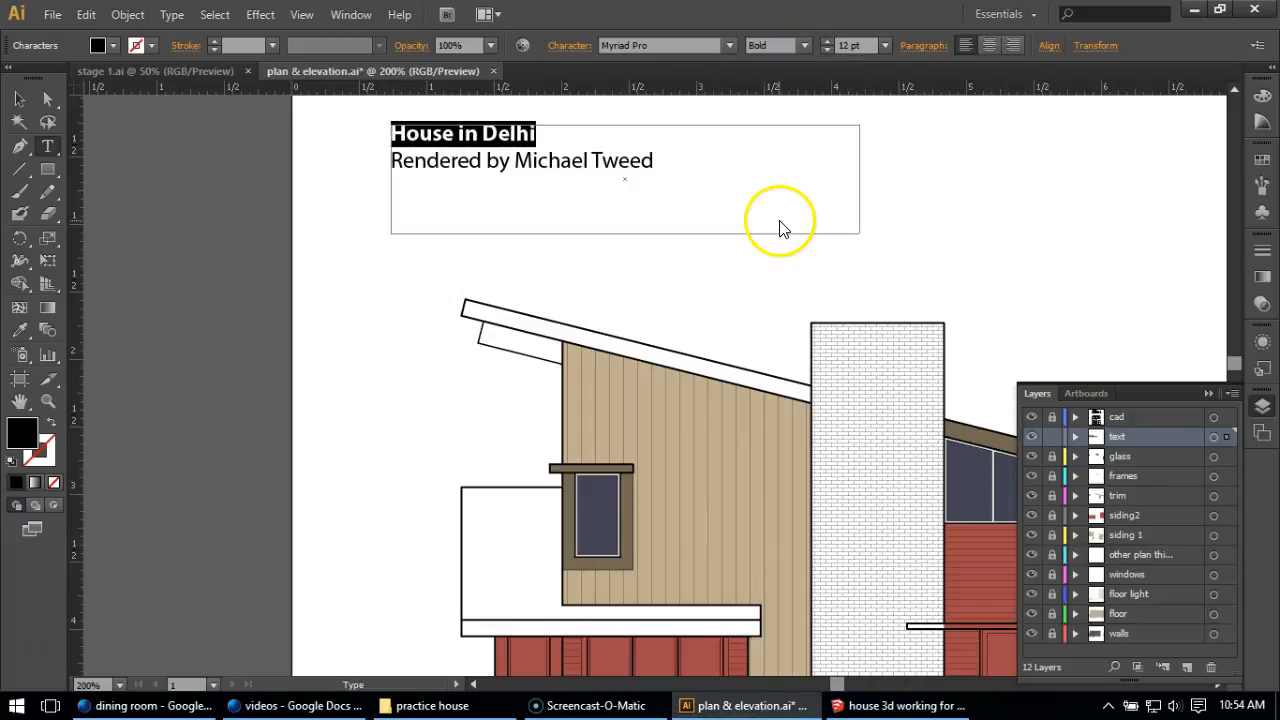
click(882, 45)
click(916, 256)
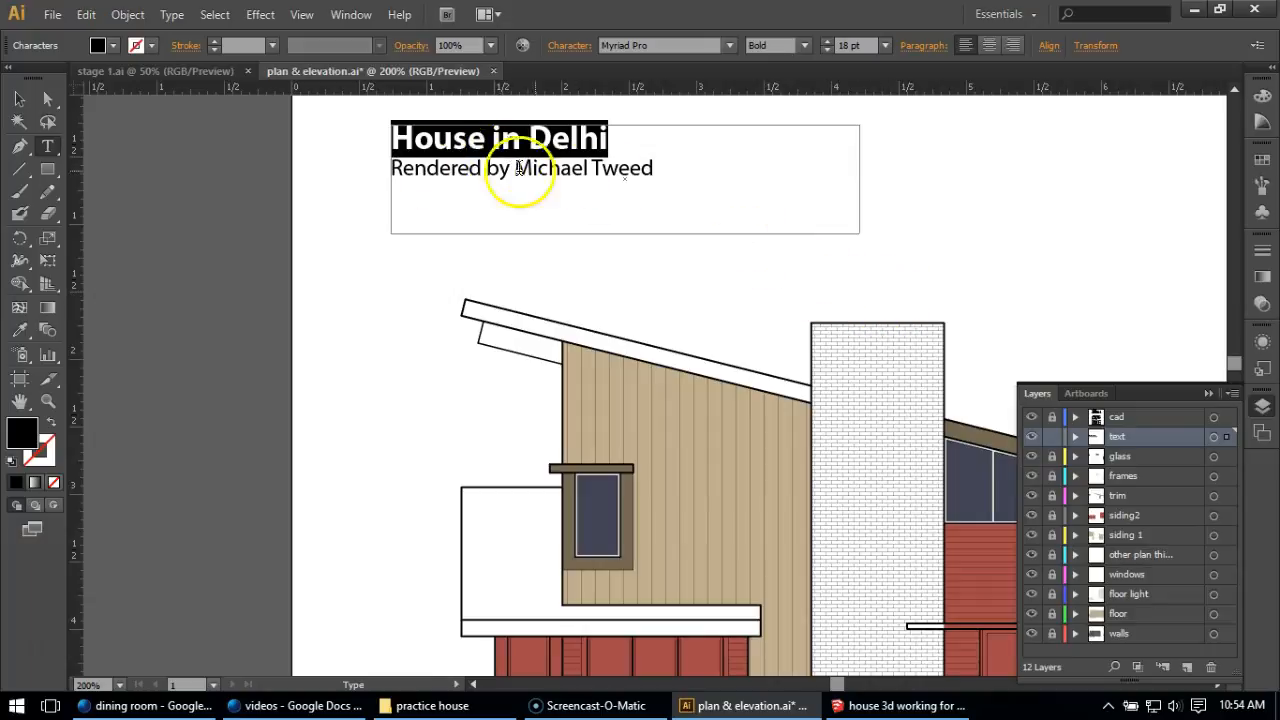
click(583, 168)
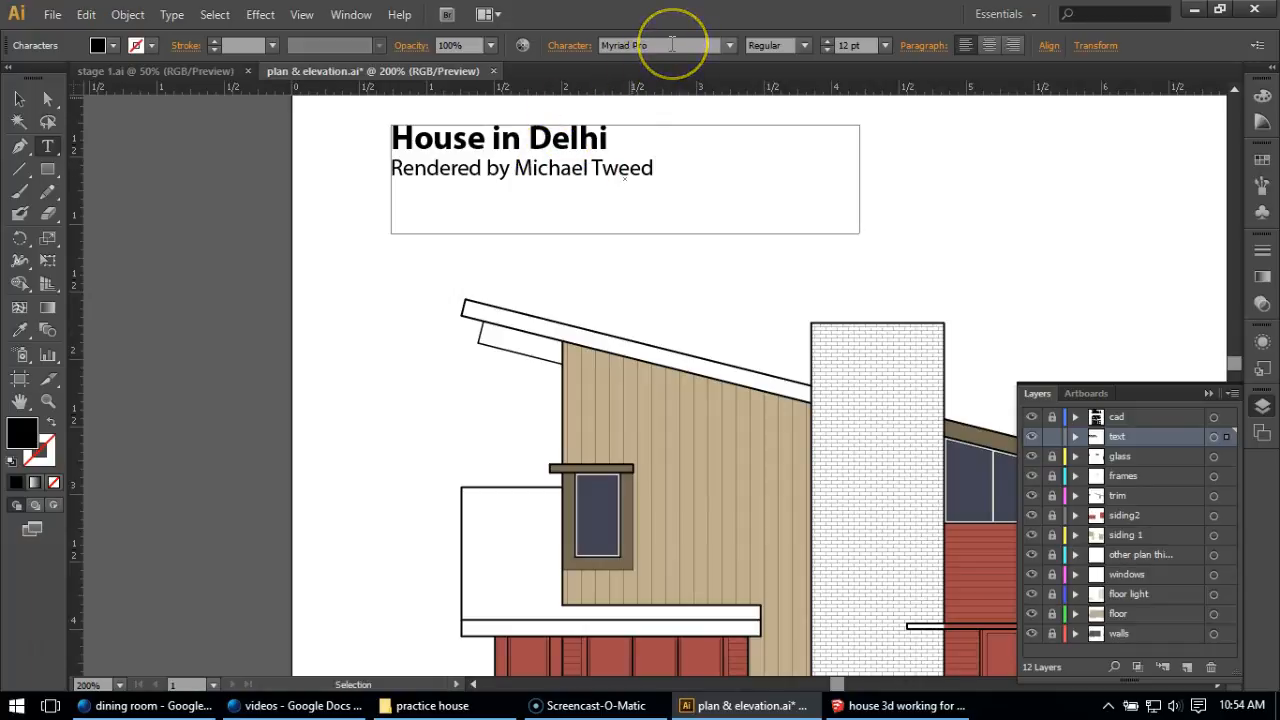
click(729, 46)
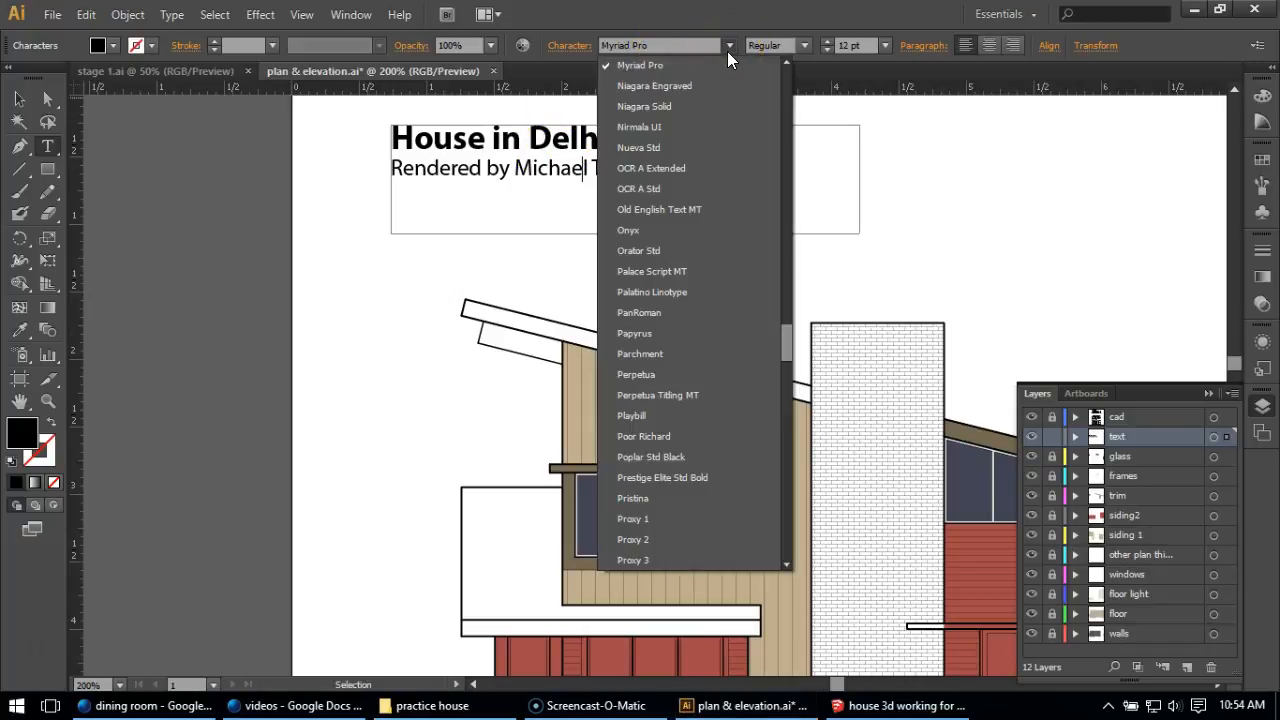
click(535, 14)
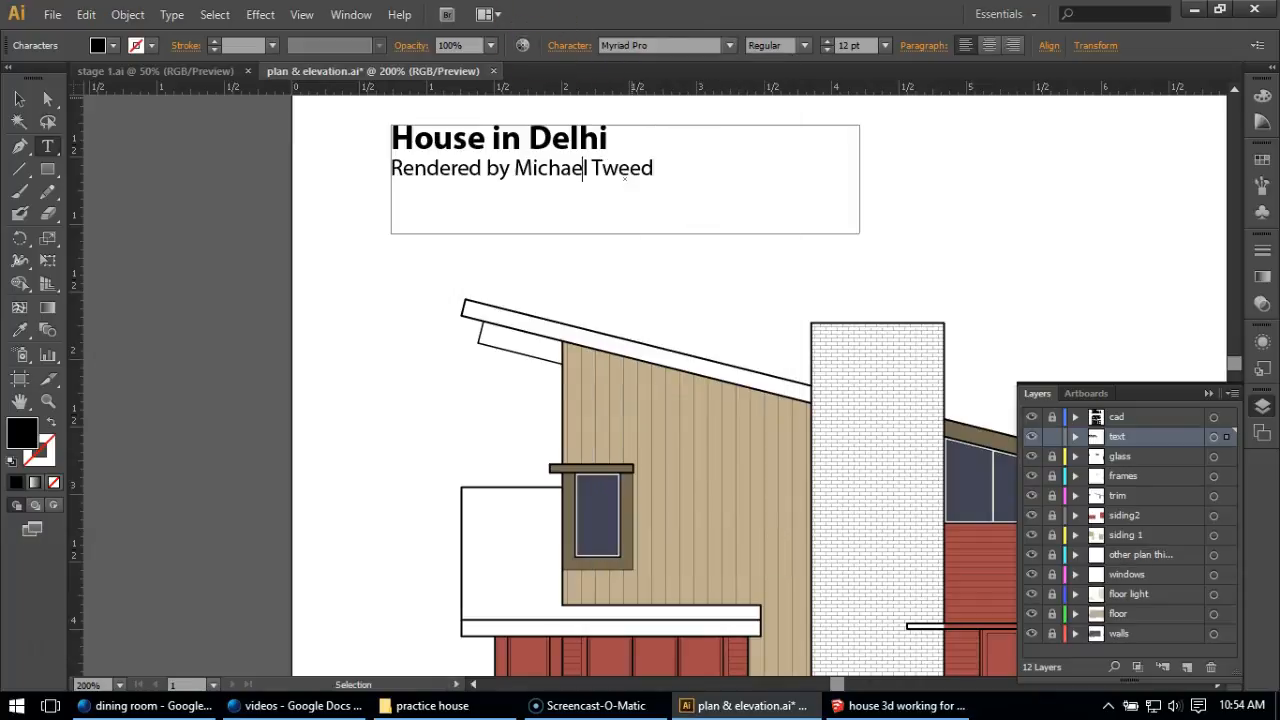
click(652, 212)
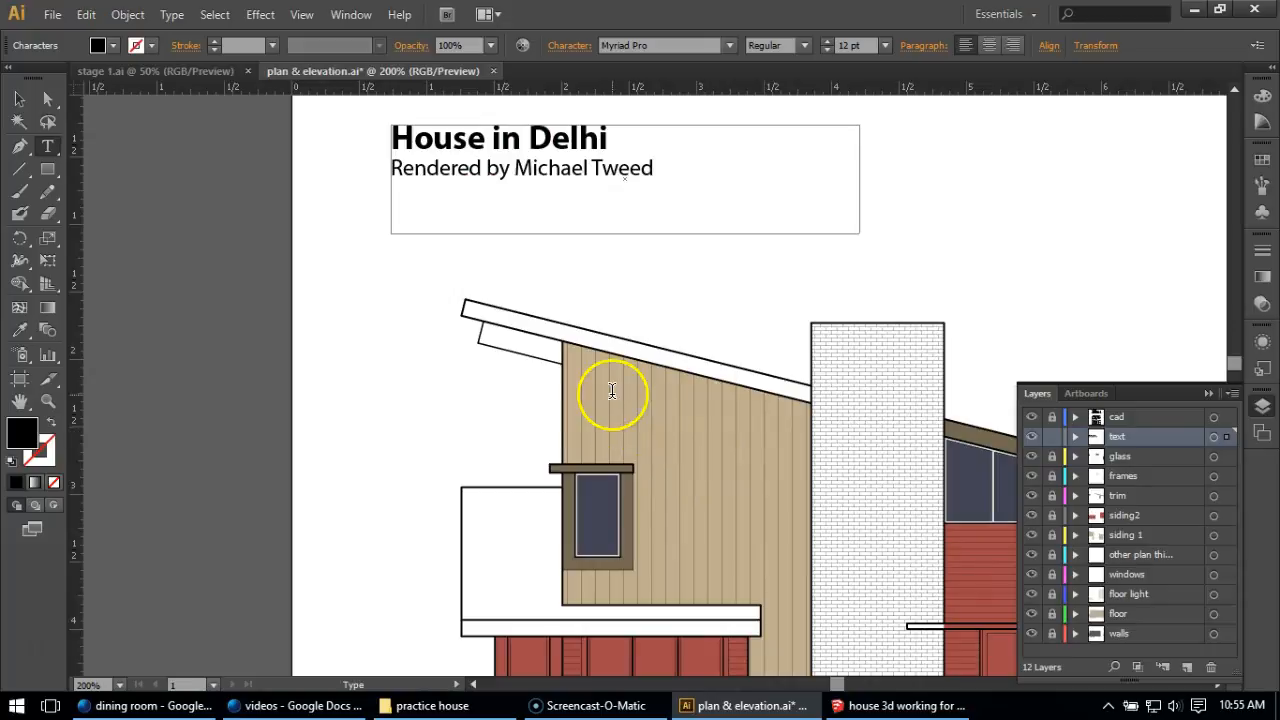
Add a text box labelled "2nd Floor Plan" just below the uncoloured upper-storey floor plan.
key(alt)
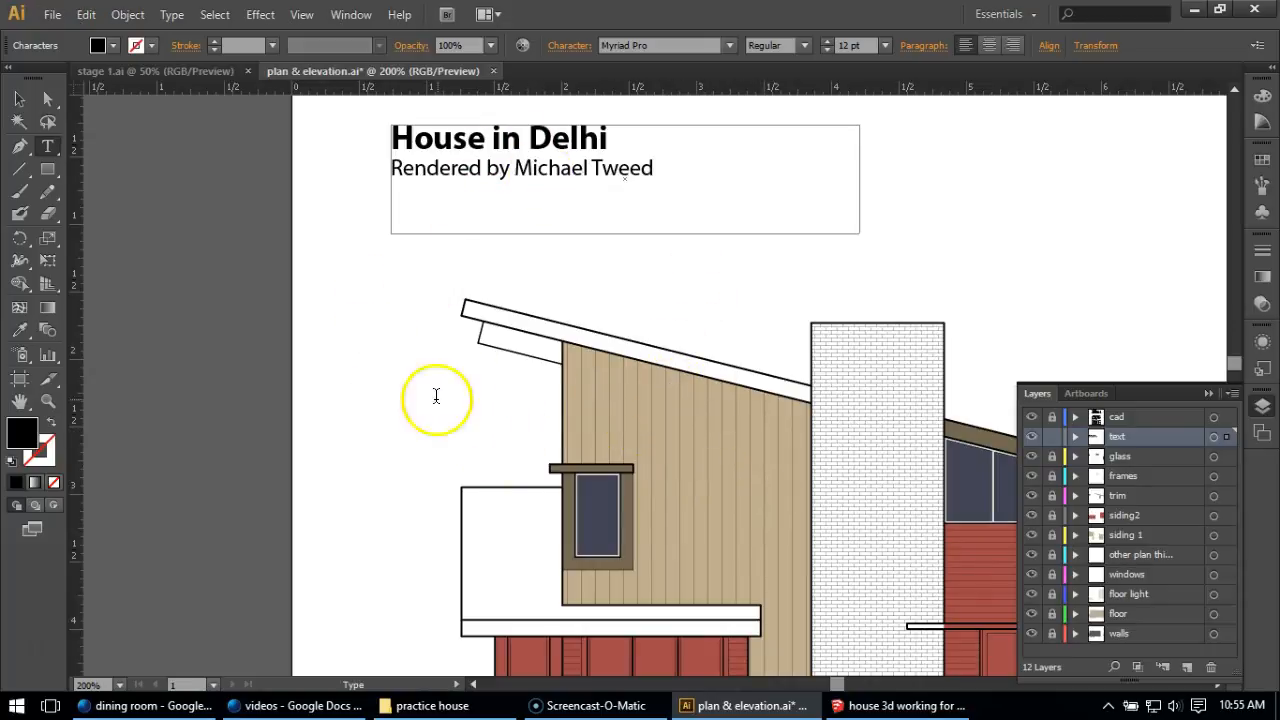
scroll(334, 272, down, 2)
scroll(334, 270, down, 2)
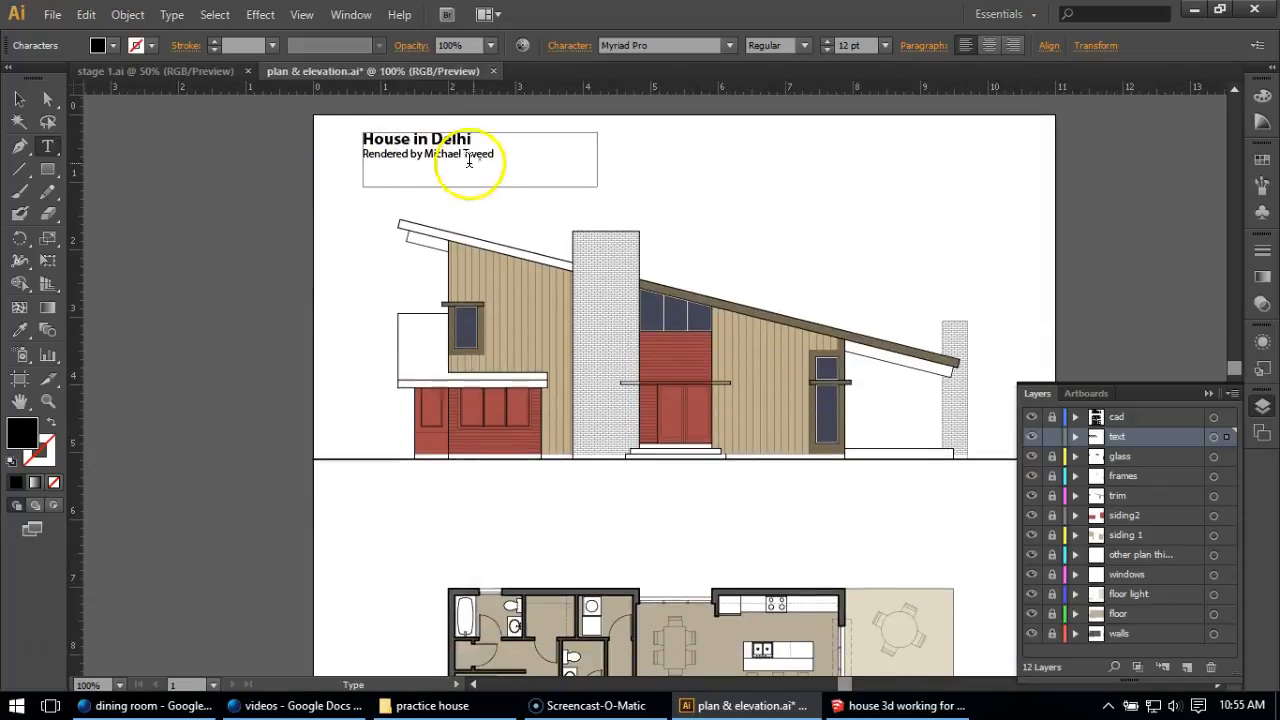
scroll(400, 300, down, 2)
scroll(466, 480, down, 4)
scroll(466, 405, up, 1)
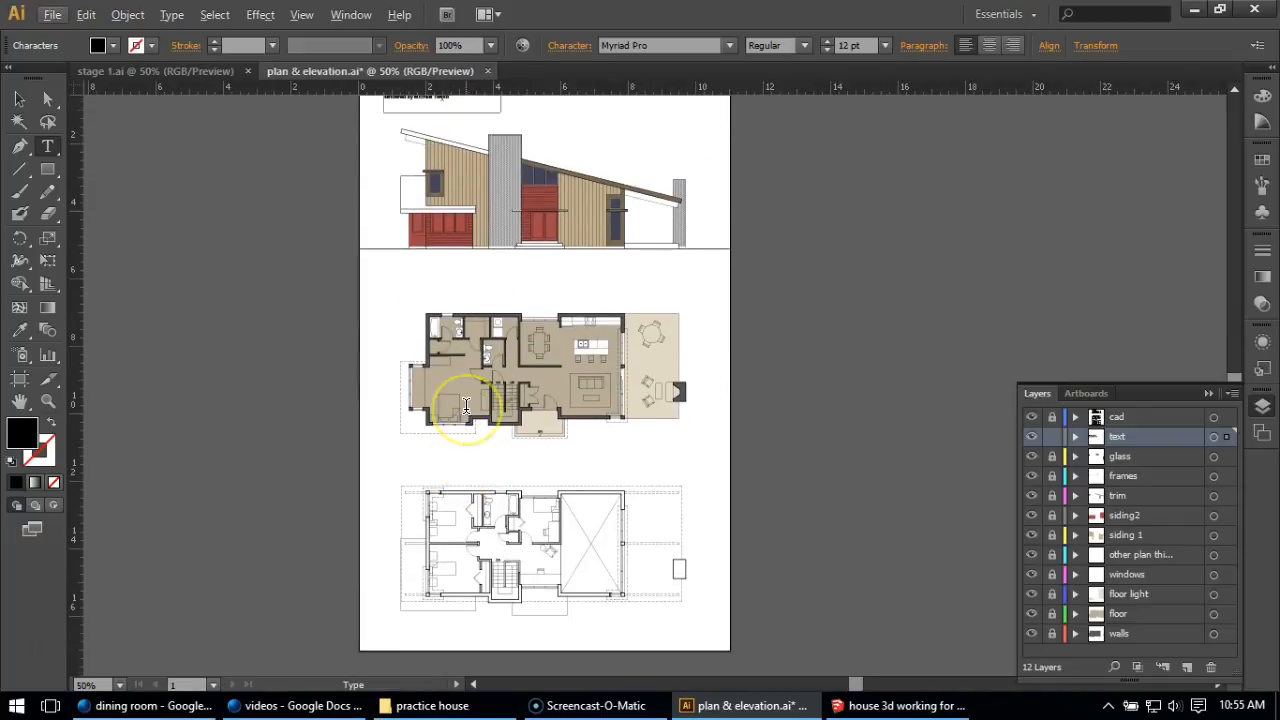
click(19, 99)
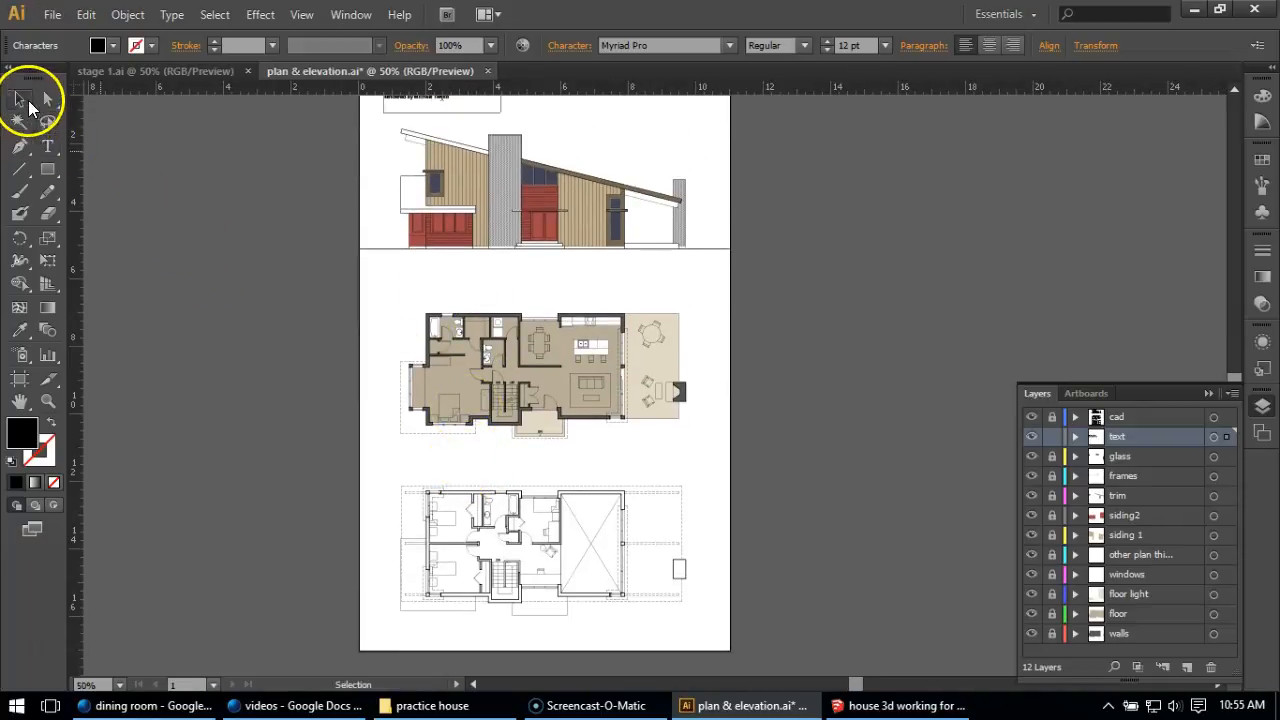
click(48, 148)
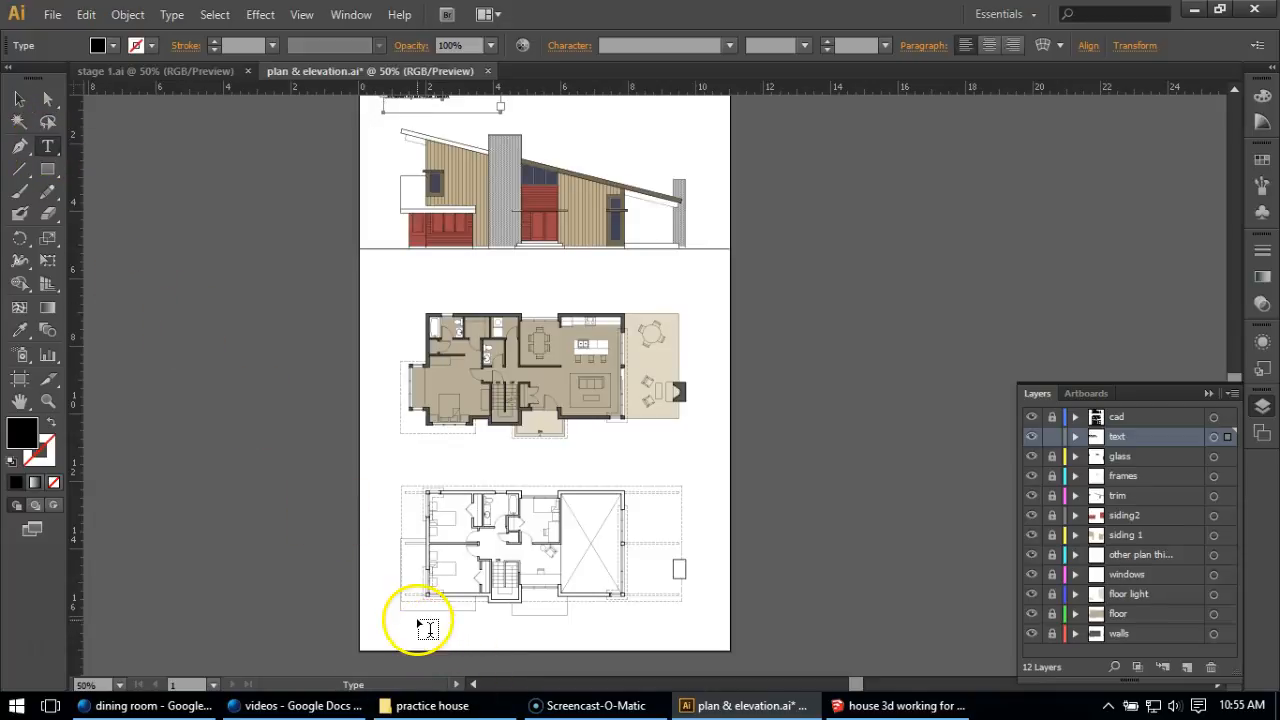
scroll(424, 624, up, 1)
scroll(428, 628, up, 1)
drag(438, 623, 555, 650)
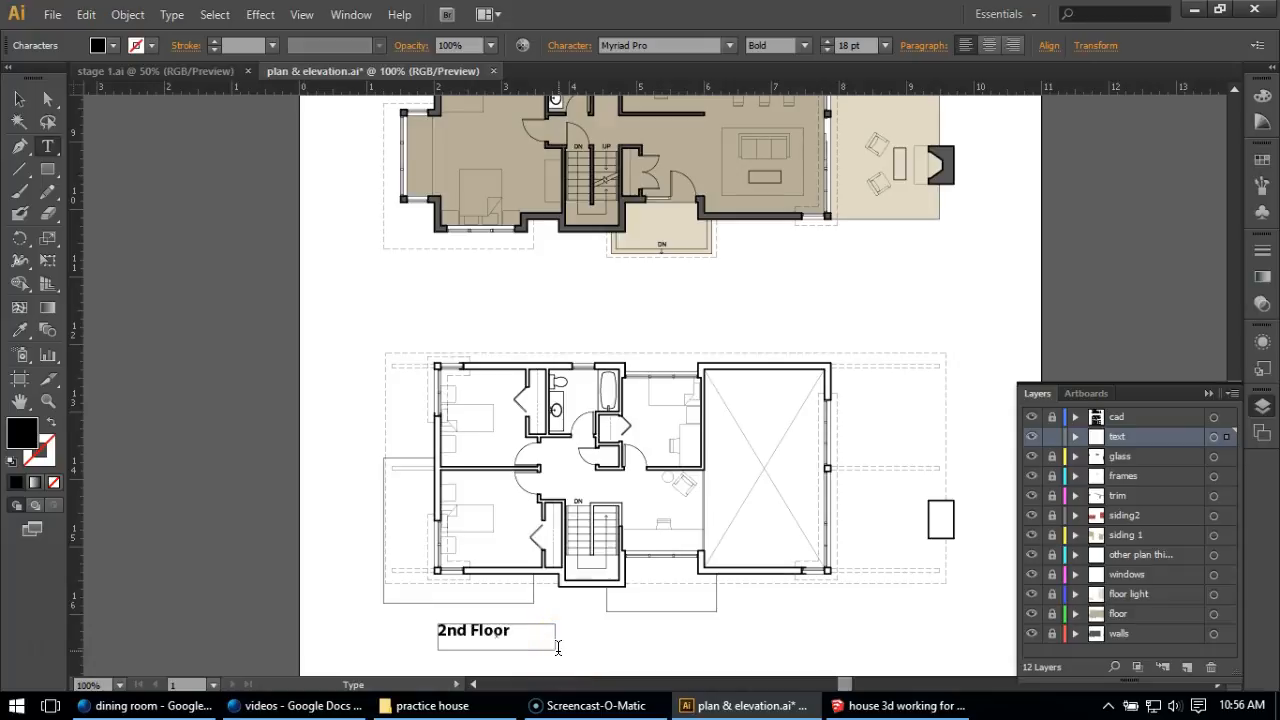
Set the "2nd Floor Plan" label's font size to 12 pt.
drag(556, 632, 394, 623)
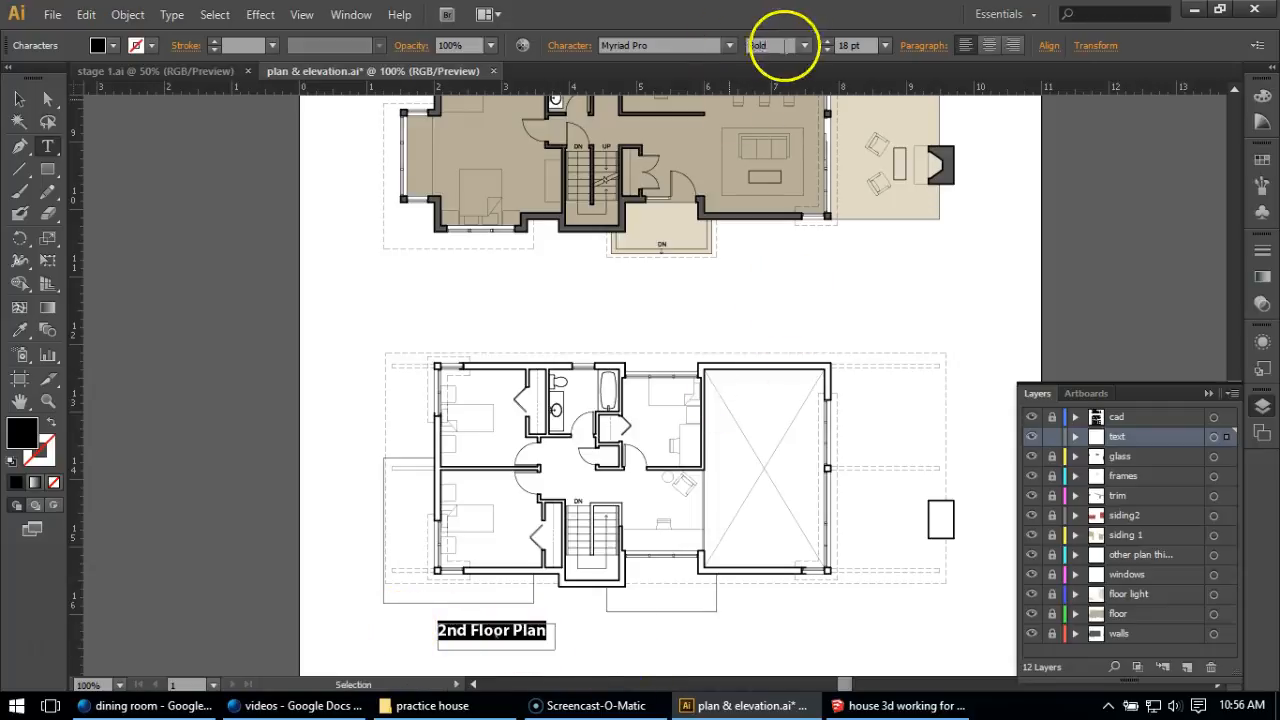
click(885, 45)
click(903, 218)
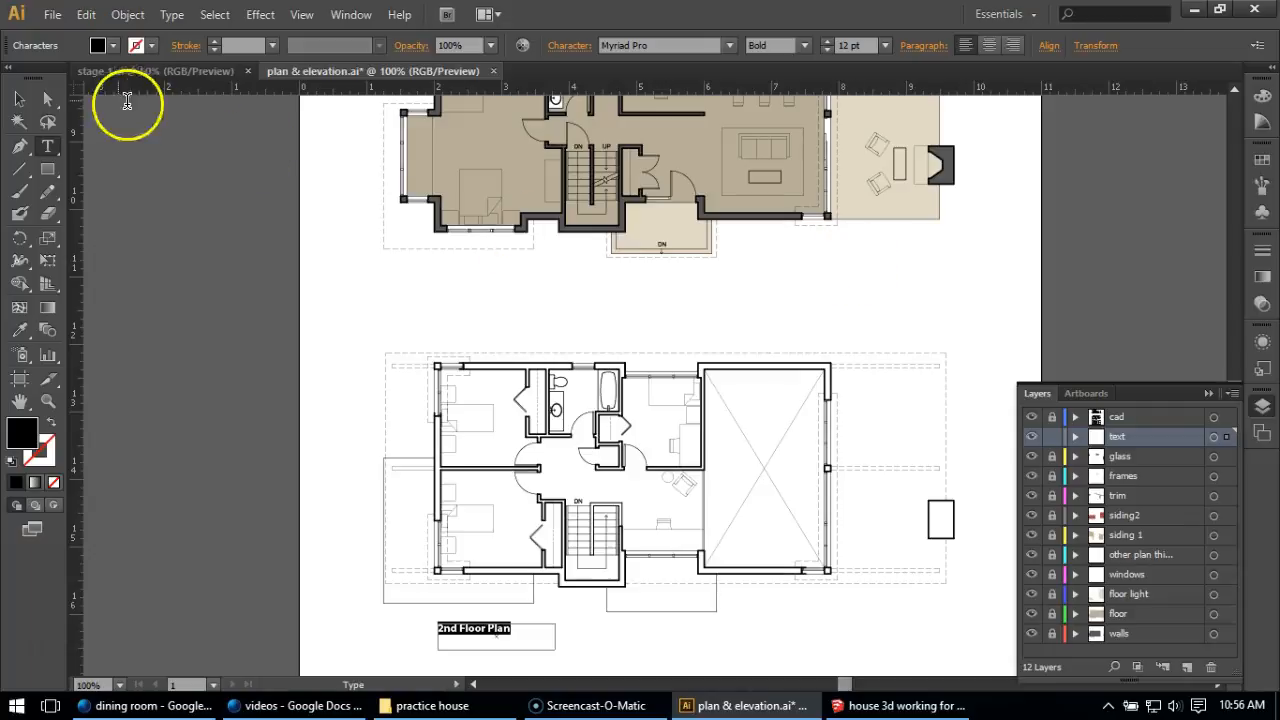
Duplicate the "2nd Floor Plan" label straight up beneath the coloured floor plan and change the copy to "1st Floor Plan".
click(19, 99)
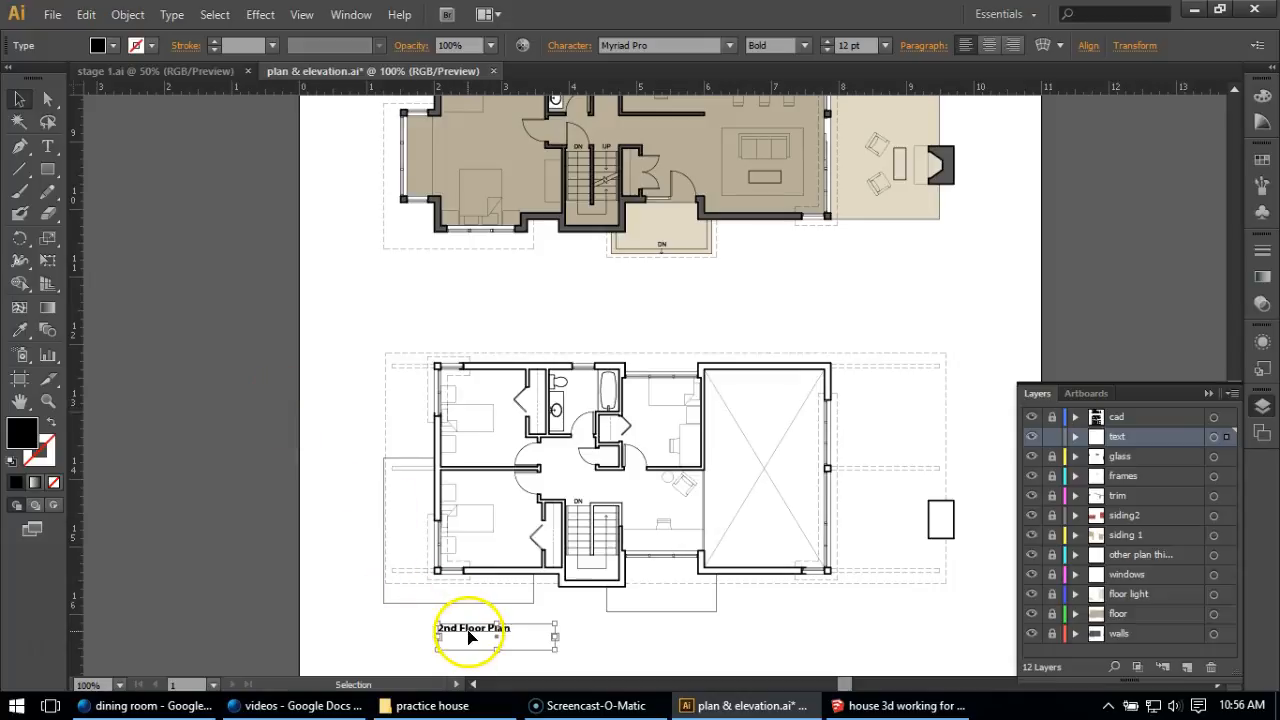
drag(465, 635, 461, 270)
triple_click(462, 263)
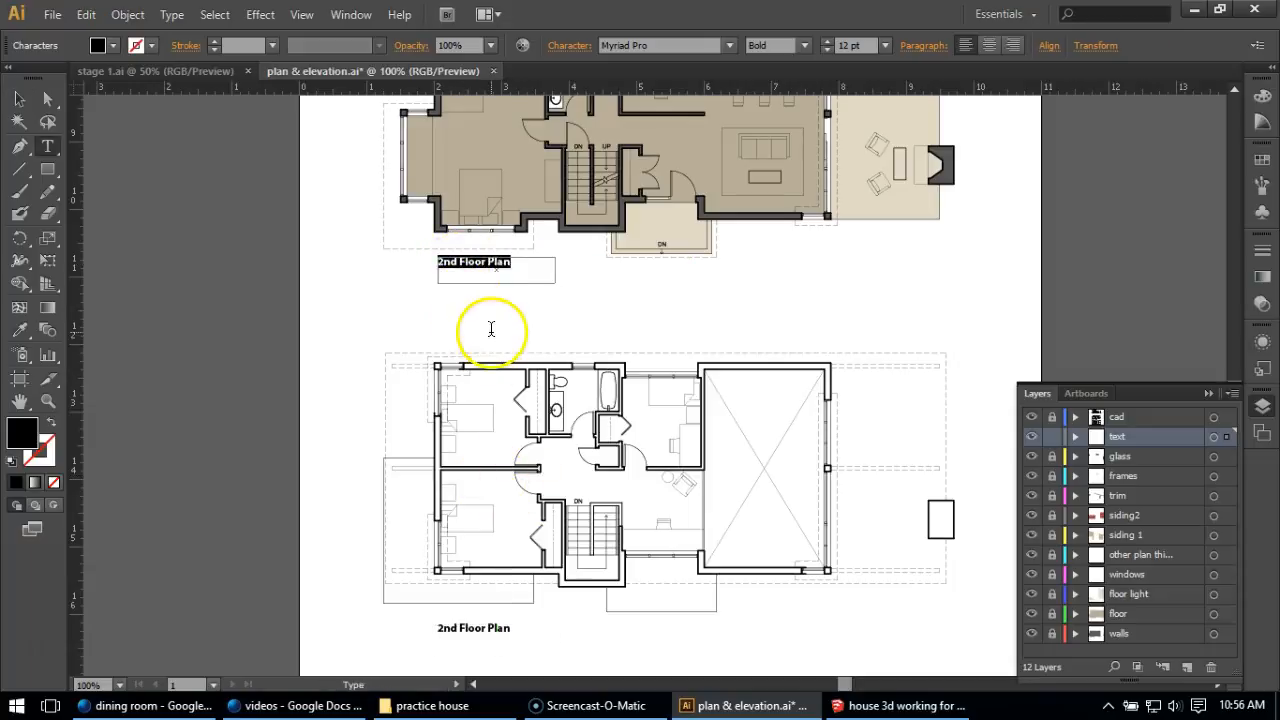
click(455, 262)
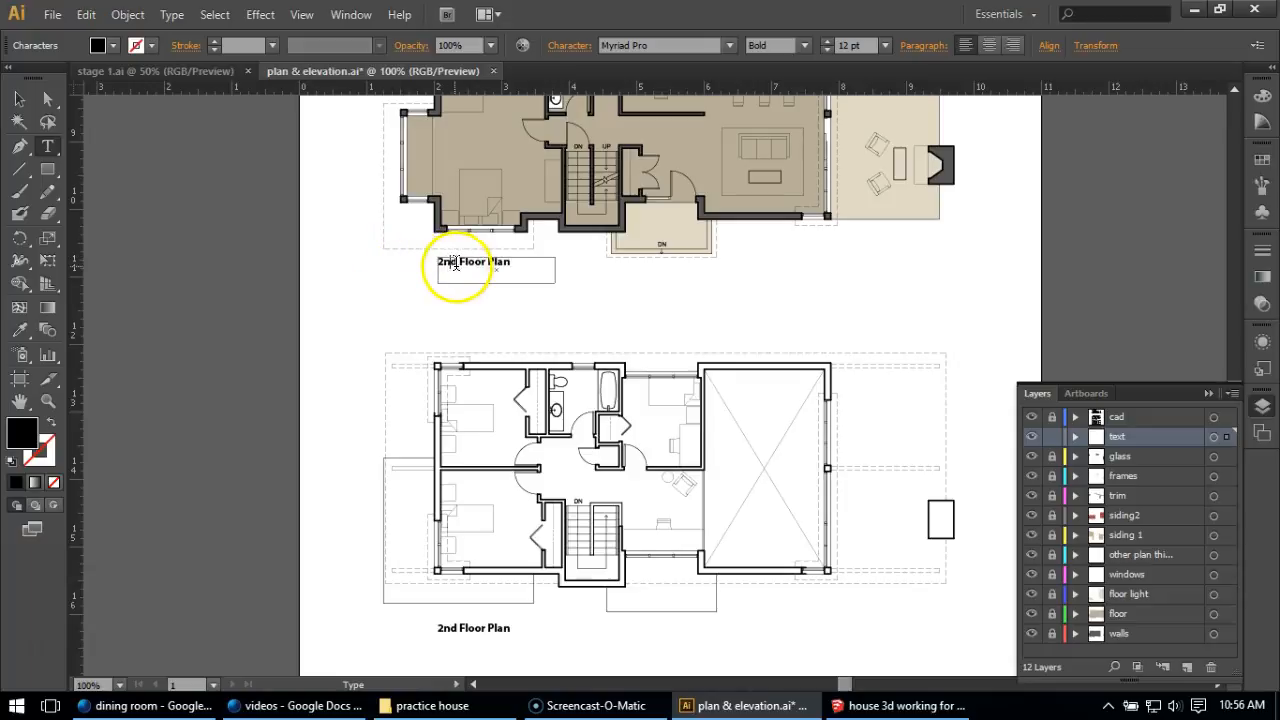
drag(459, 262, 411, 256)
text(1)
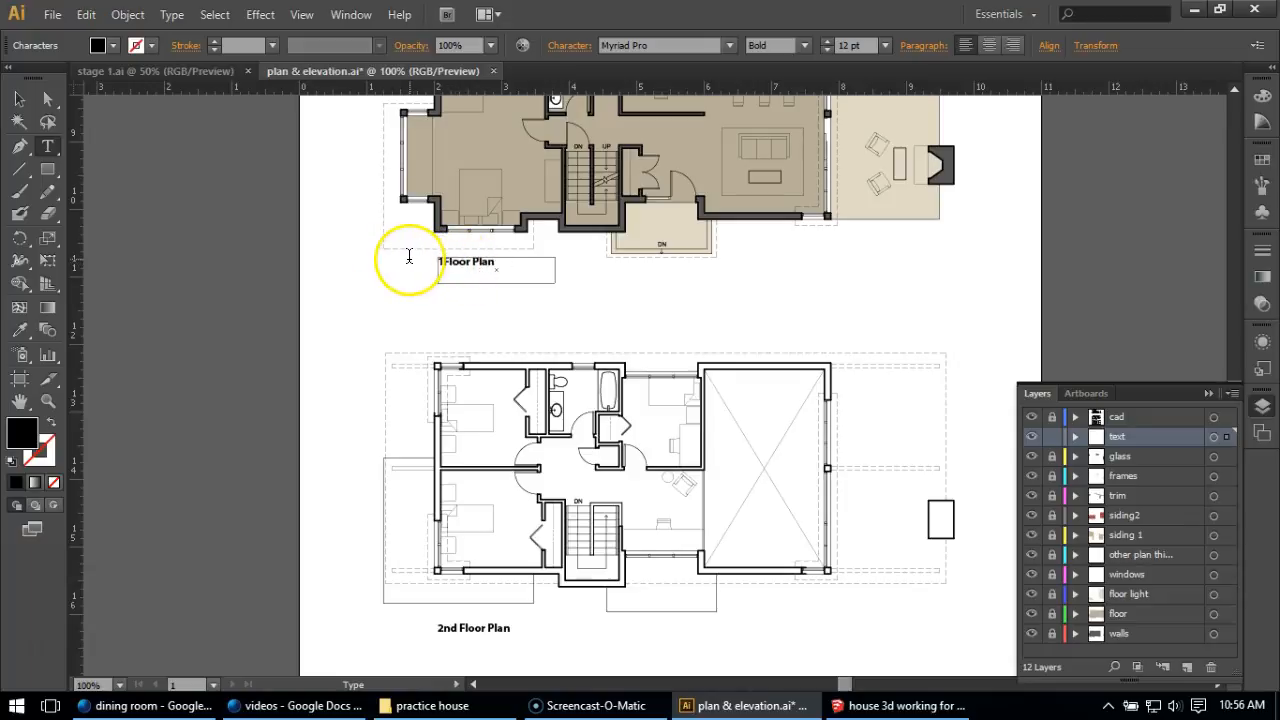
text(st)
click(20, 100)
click(216, 210)
Duplicate the "1st Floor Plan" label straight up beneath the elevation's ground line and change the copy to "Front Elevation".
scroll(409, 366, up, 5)
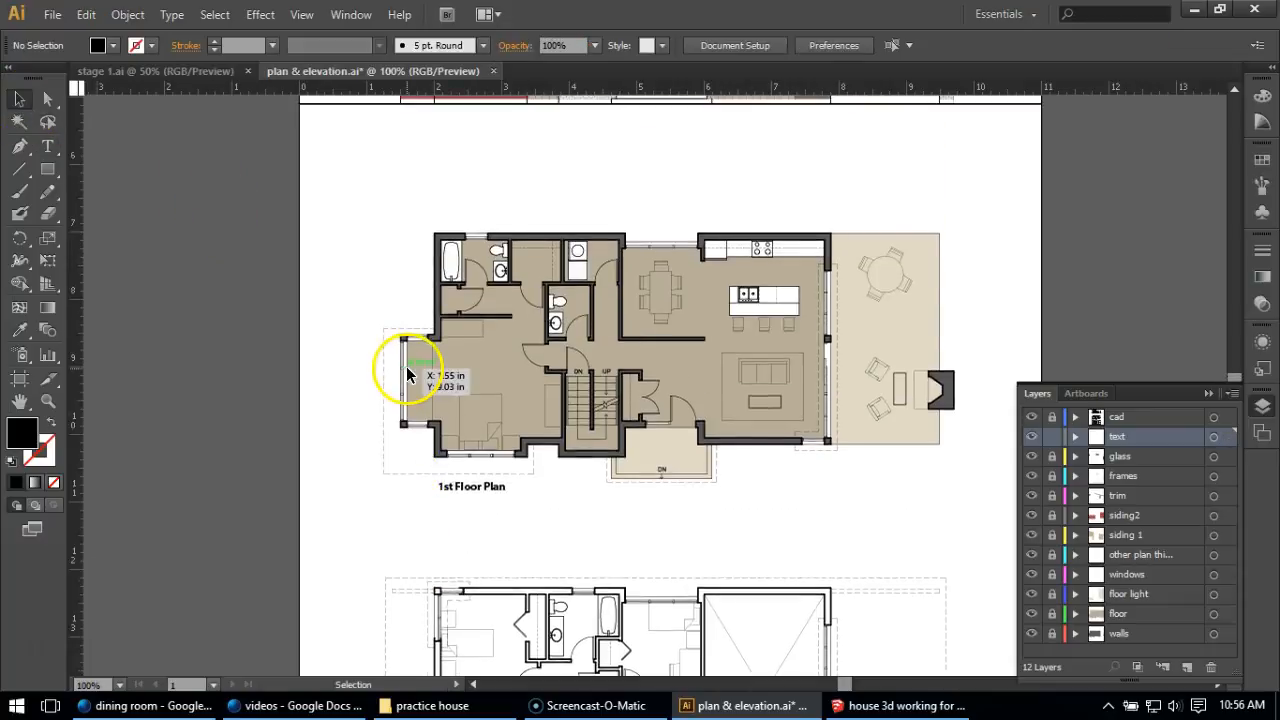
click(497, 606)
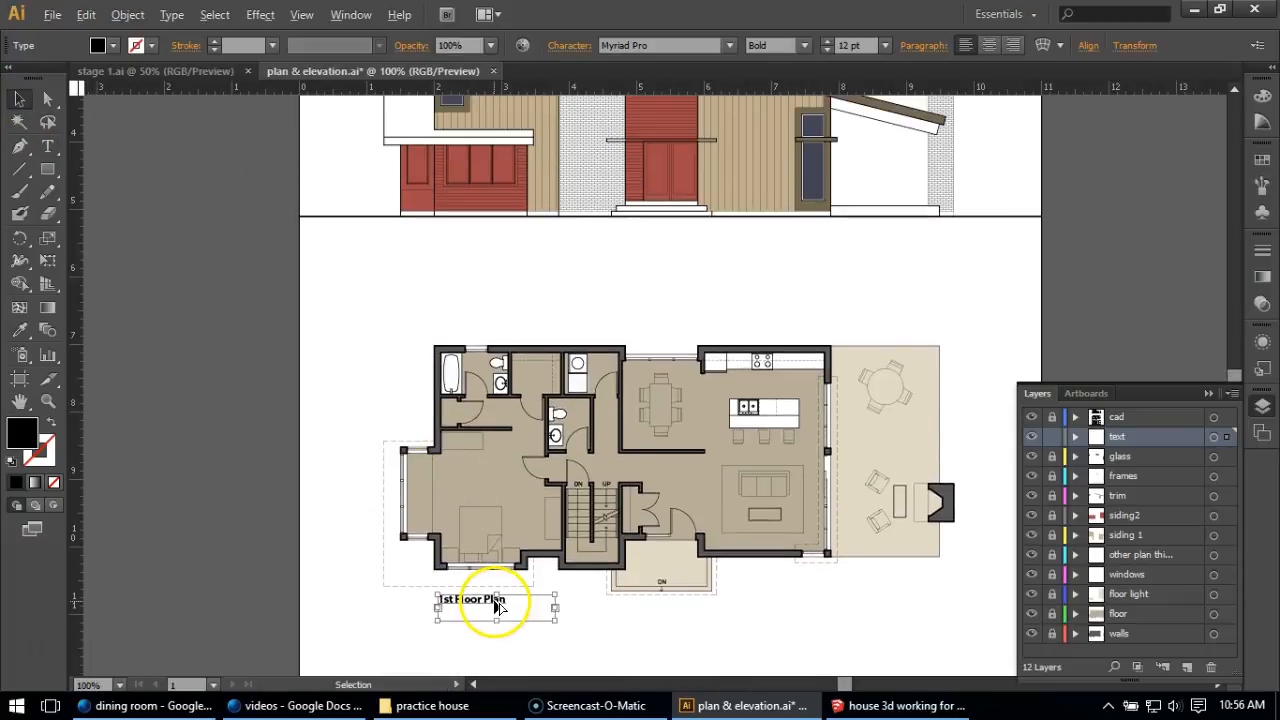
drag(494, 606, 473, 240)
double_click(472, 236)
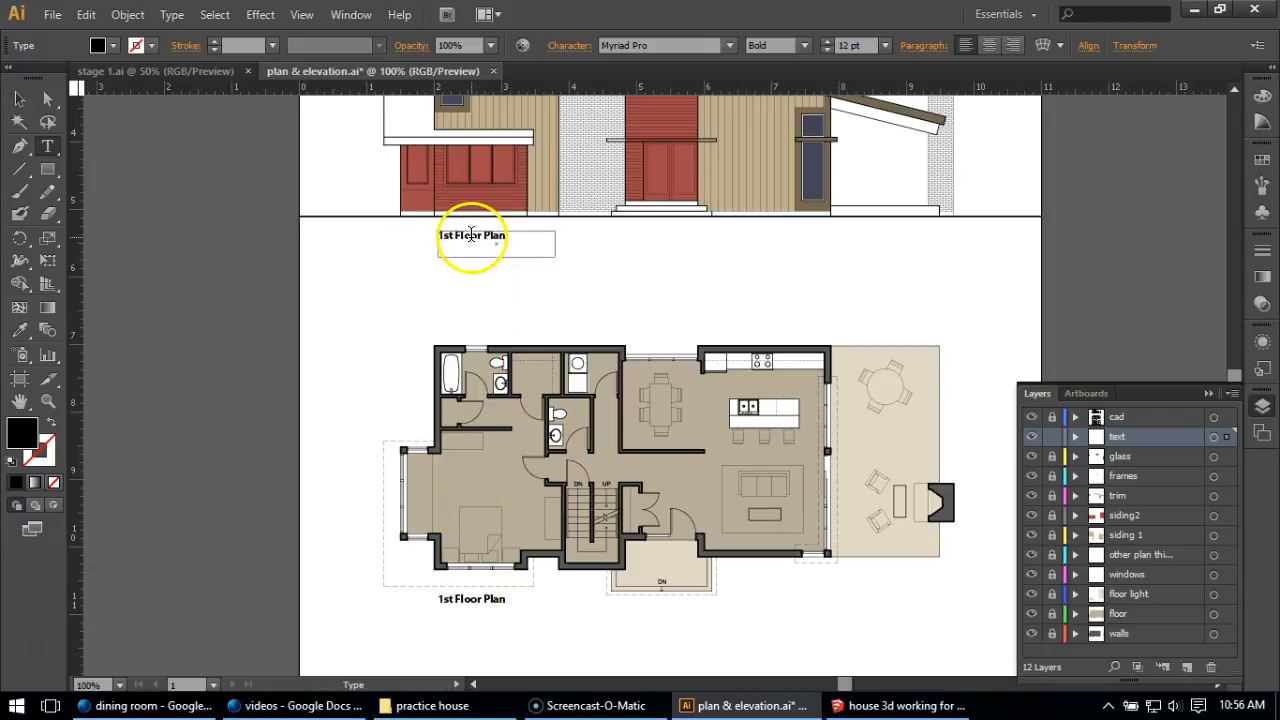
key(ctrl+a)
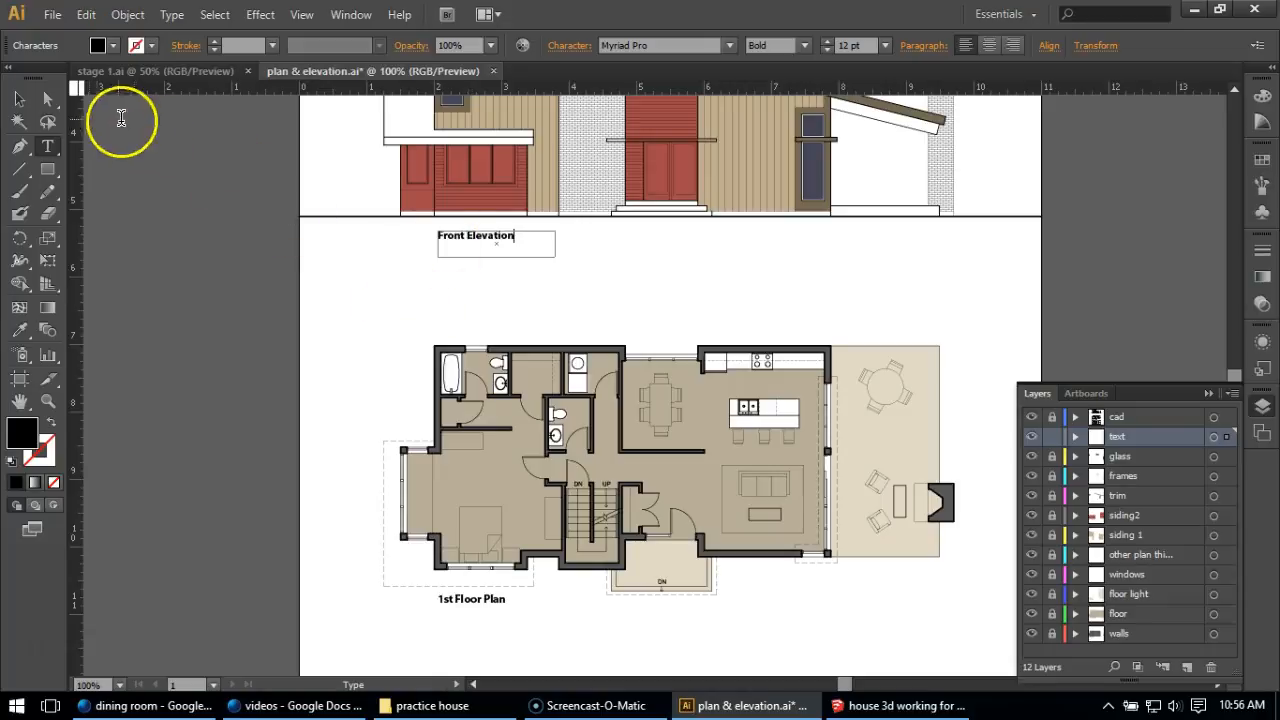
Finish editing the "Front Elevation" label and look over the title and drawing labels across the whole sheet.
click(19, 99)
click(180, 188)
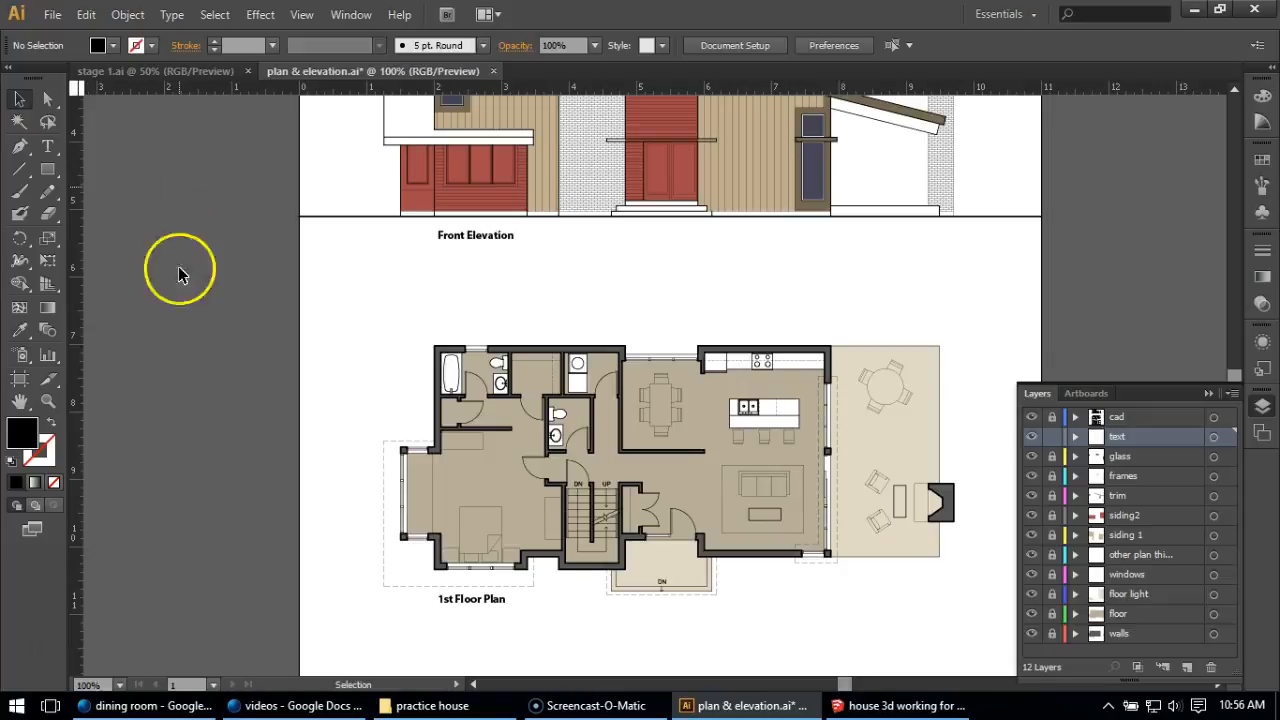
scroll(197, 358, down, 1)
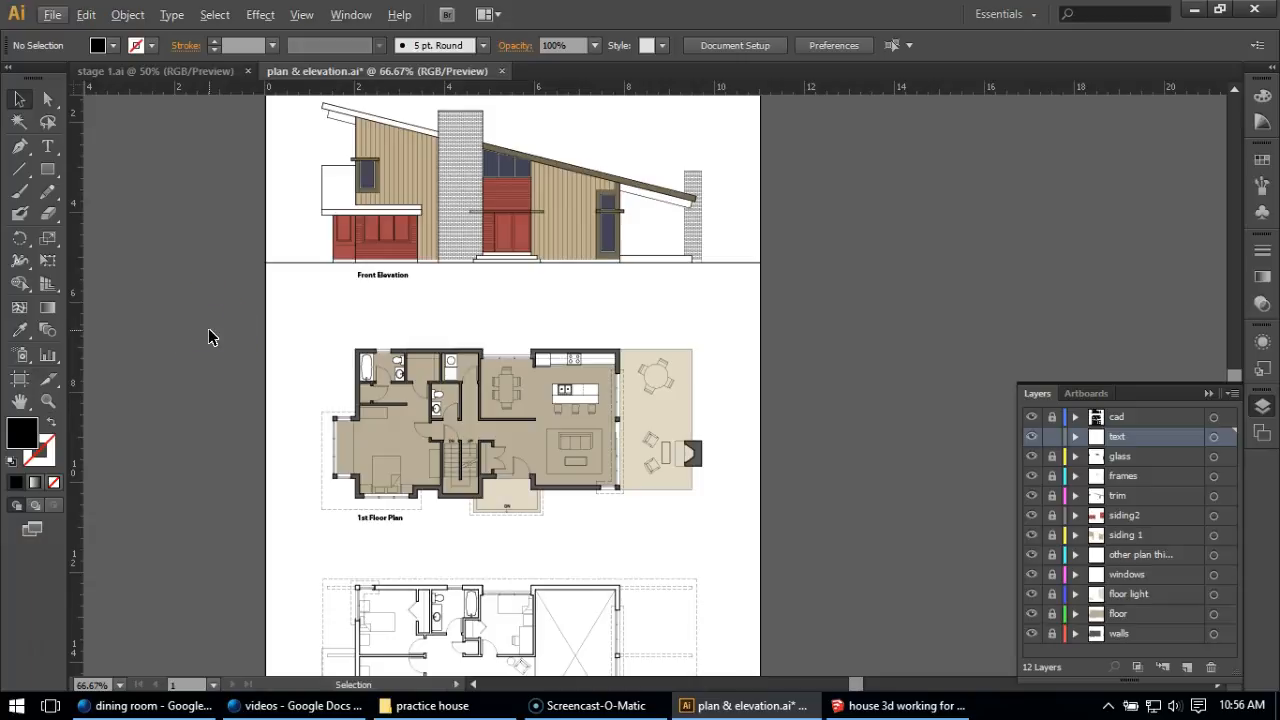
scroll(474, 522, down, 1)
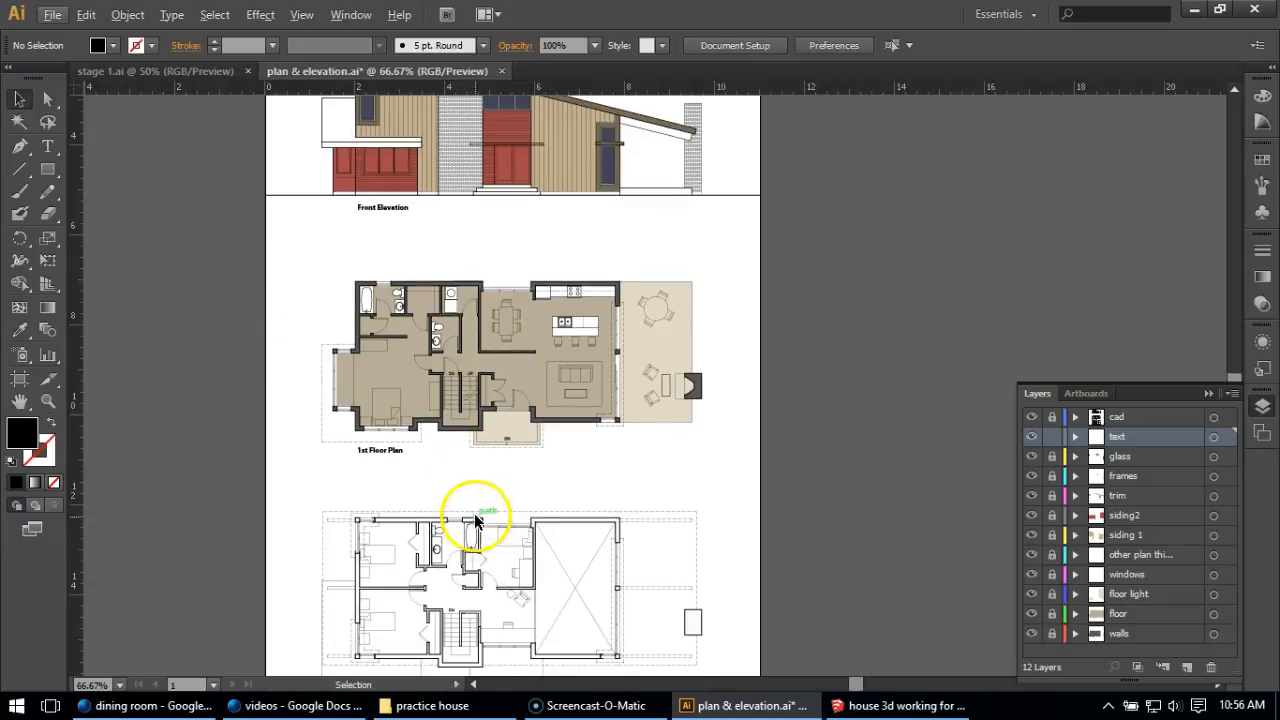
scroll(474, 490, up, 1)
scroll(420, 320, up, 1)
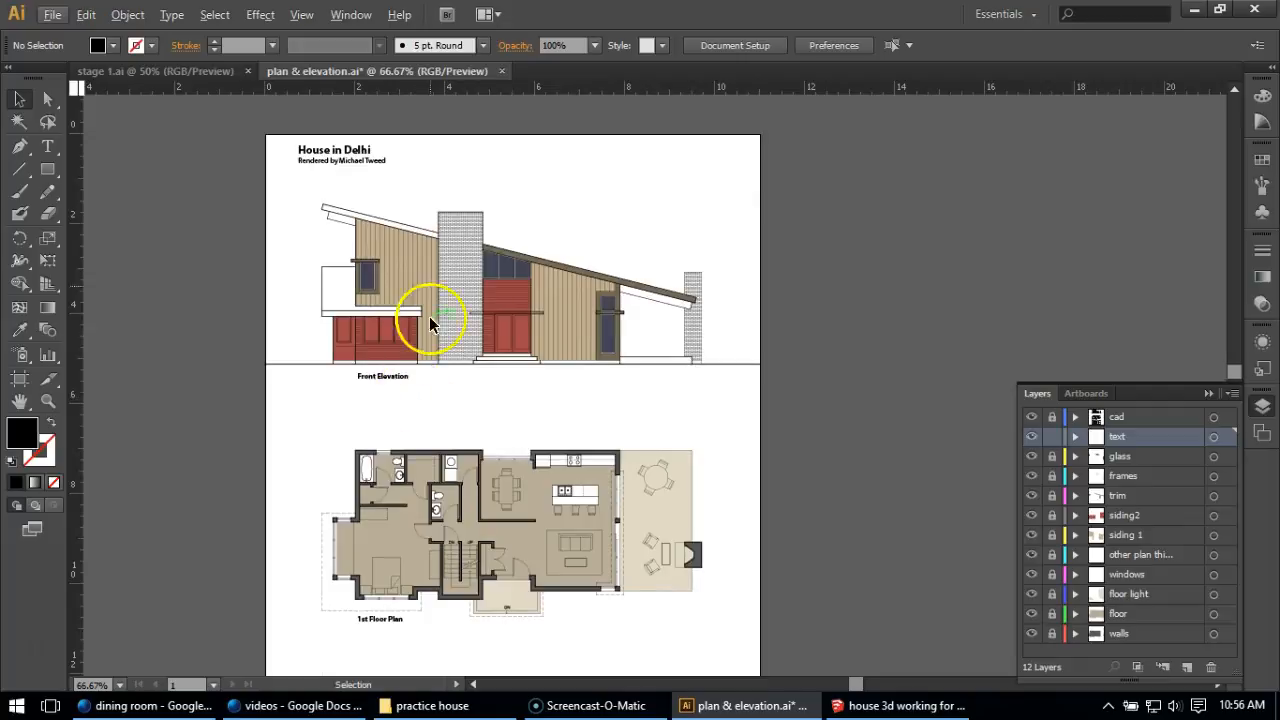
scroll(400, 330, down, 3)
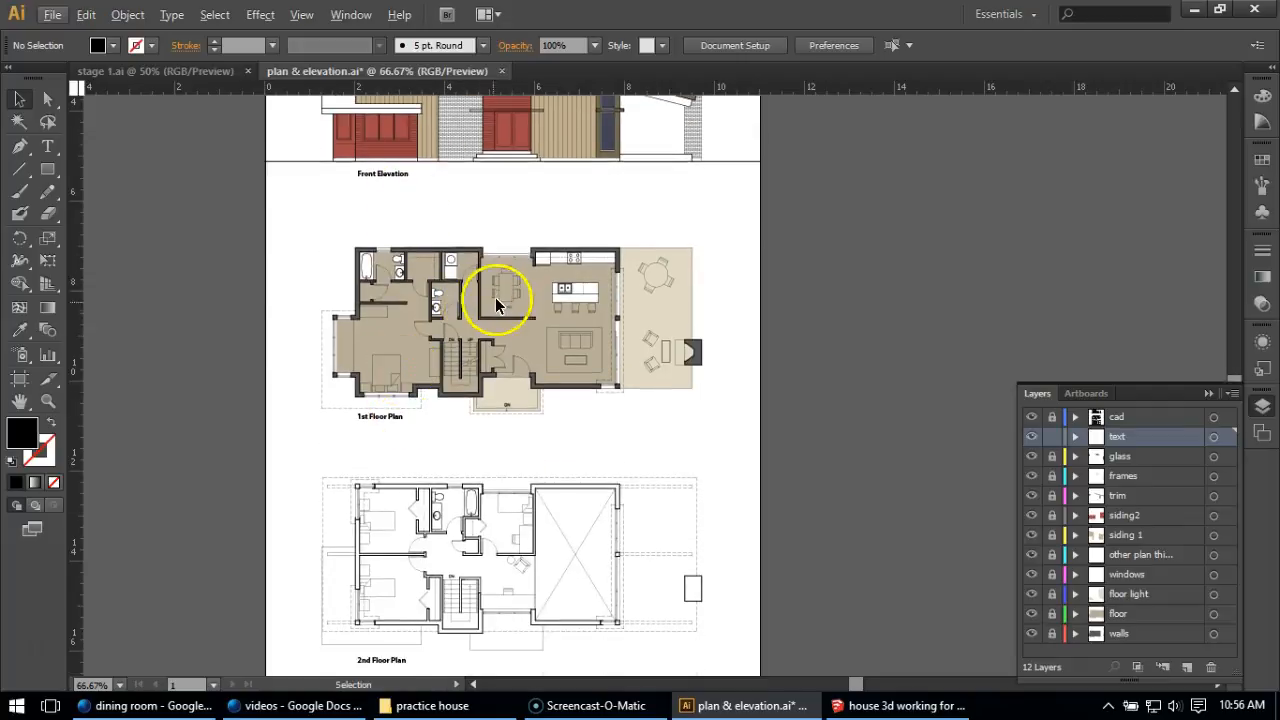
scroll(497, 305, up, 1)
Duplicate the "1st Floor Plan" label onto the sofa area of the coloured floor plan and change the copy to "Living Room".
click(344, 478)
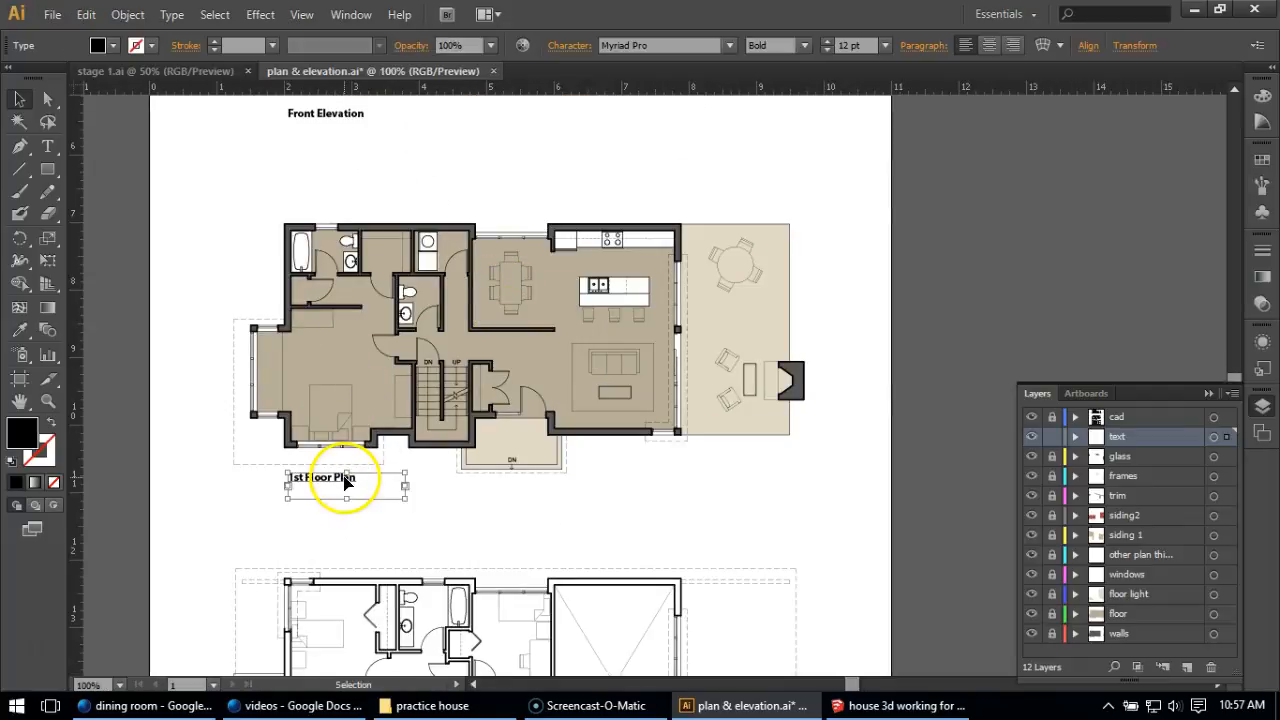
drag(341, 486, 632, 385)
scroll(632, 385, up, 1)
scroll(622, 385, up, 1)
double_click(620, 382)
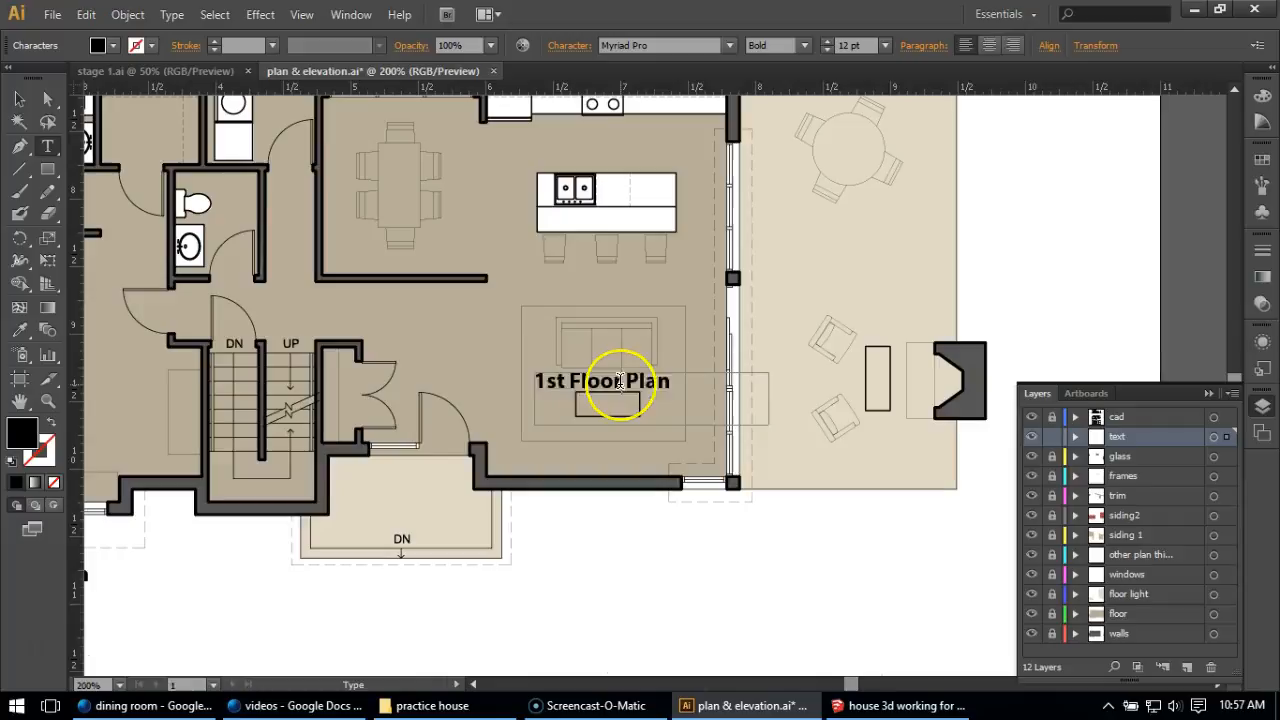
key(ctrl+a)
text(Li)
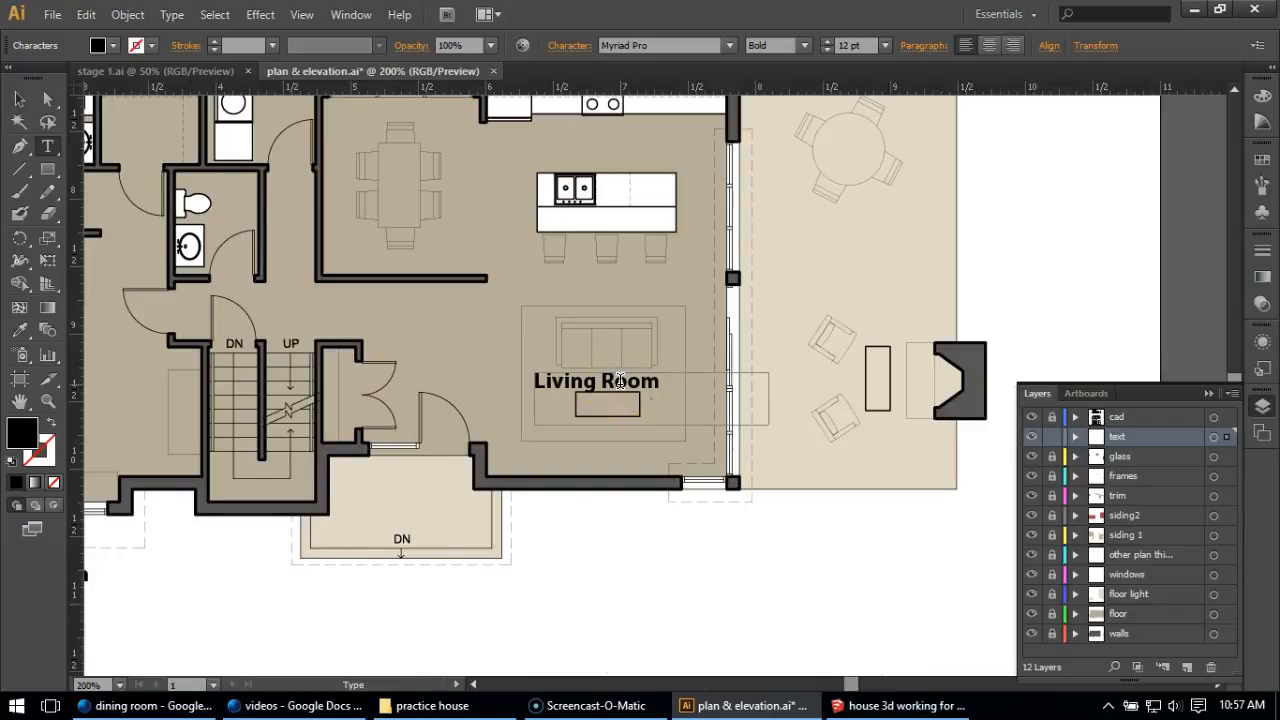
Set the "Living Room" label's font style to Regular and its size to 10 pt.
drag(663, 391, 494, 374)
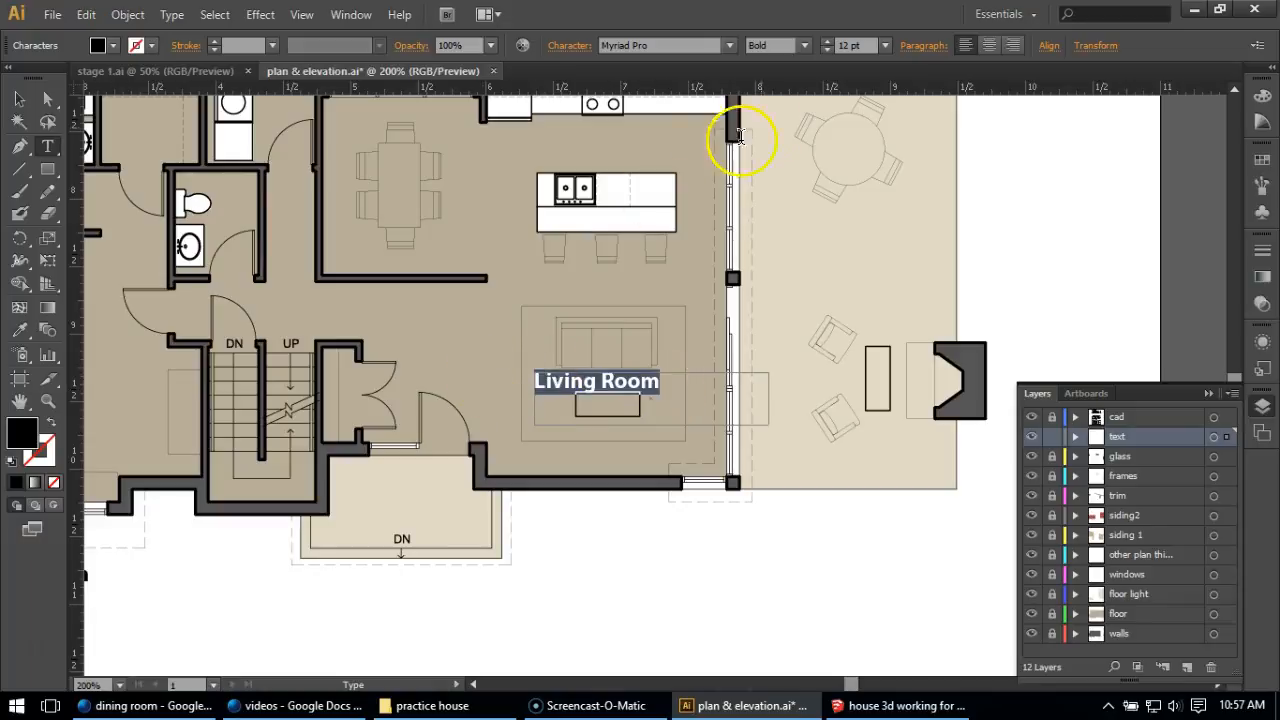
click(804, 45)
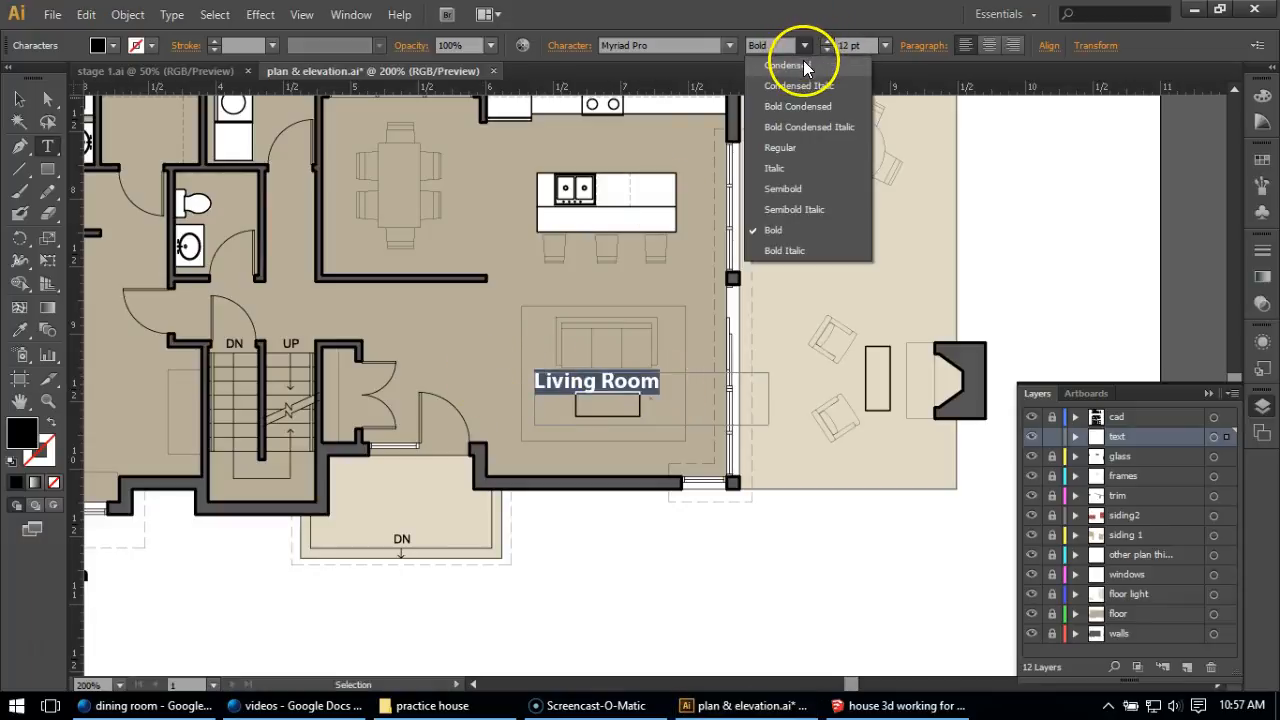
click(778, 147)
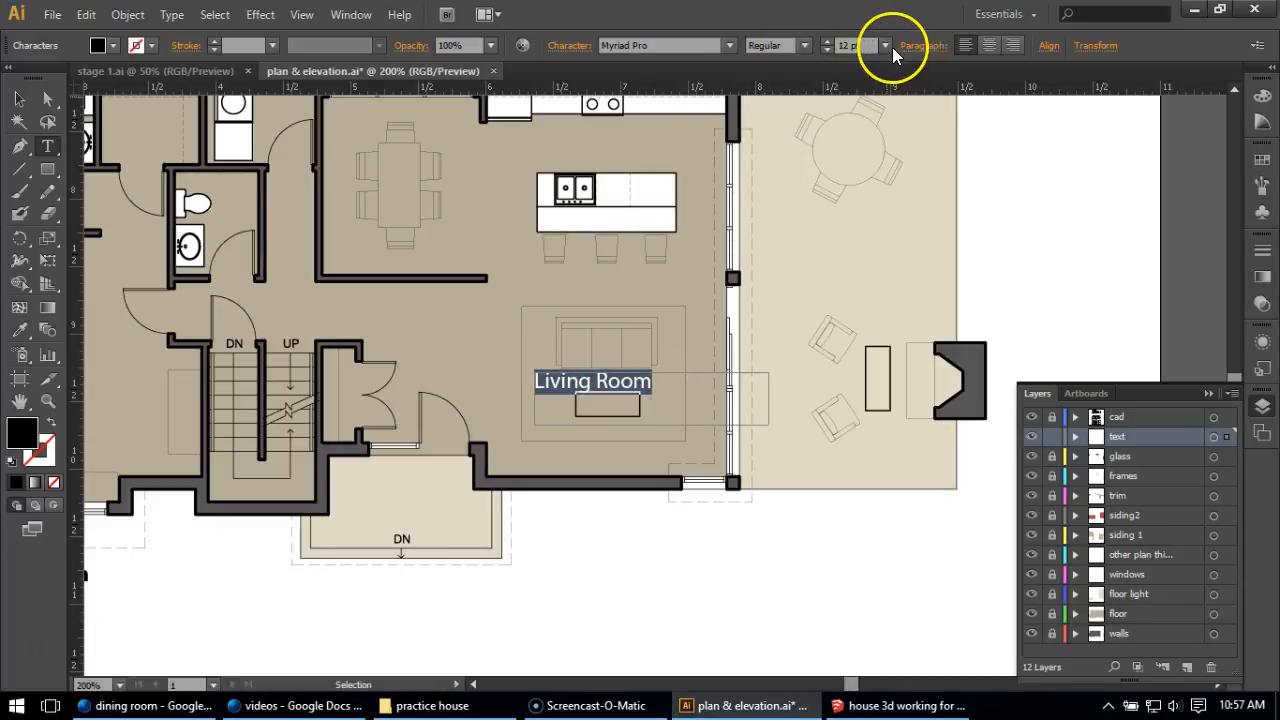
click(884, 46)
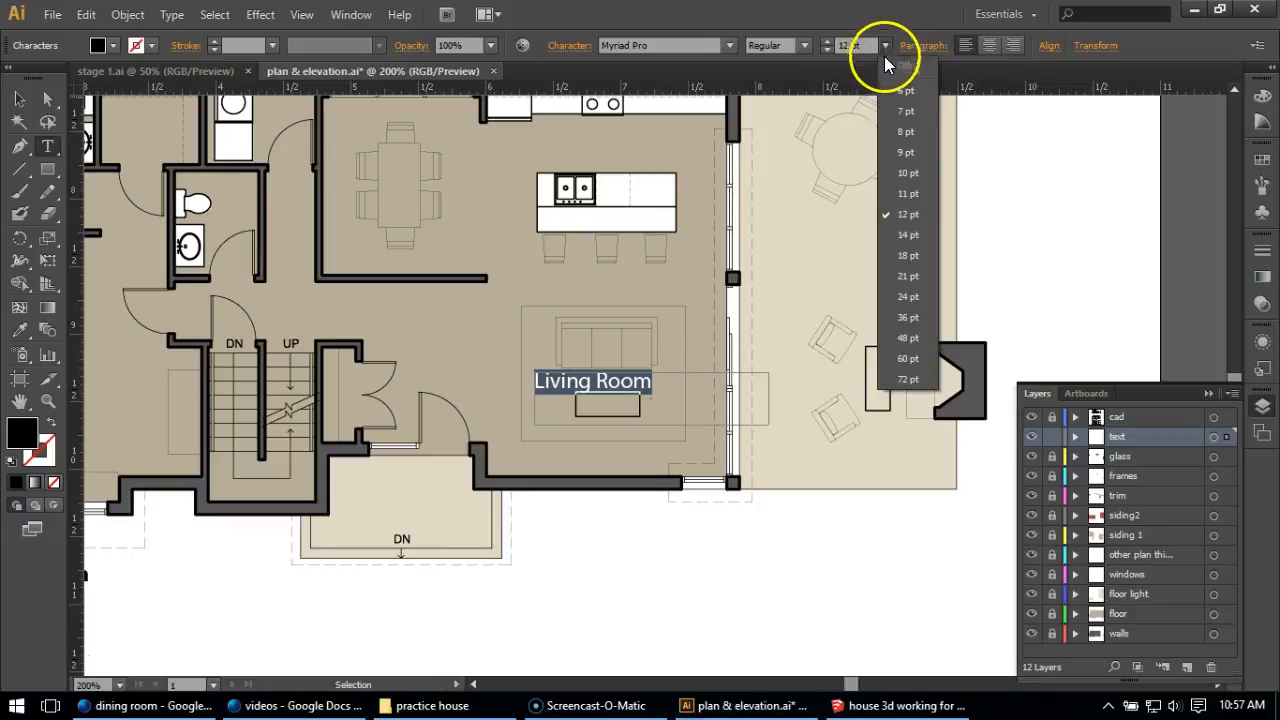
click(916, 180)
Narrow the "Living Room" text box to fit its text and centre it on the rug between sofa and coffee table.
click(19, 99)
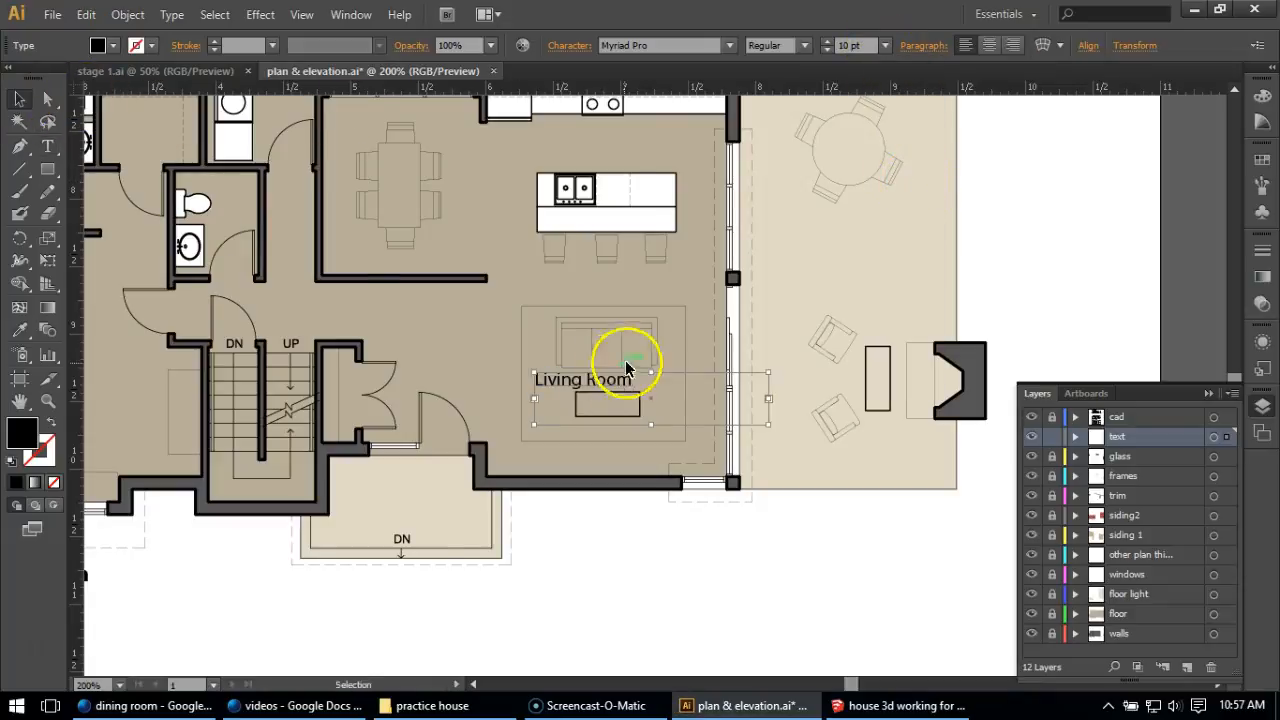
drag(768, 400, 610, 381)
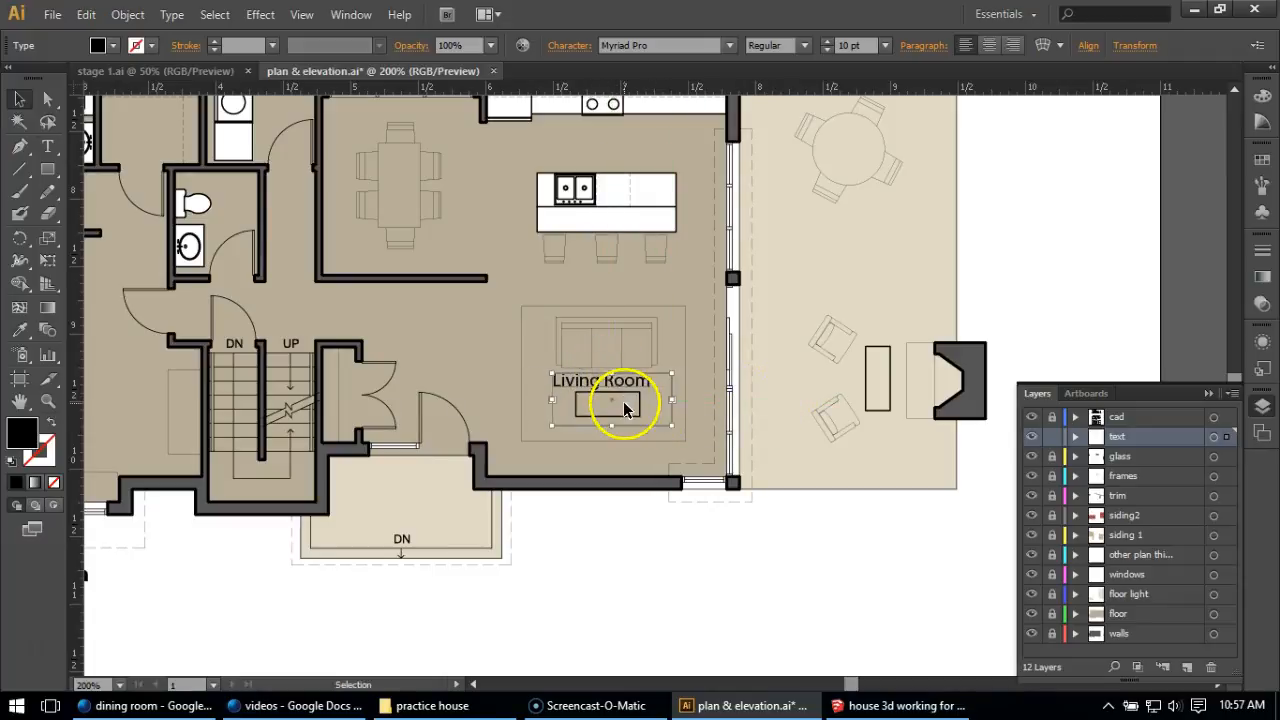
click(697, 594)
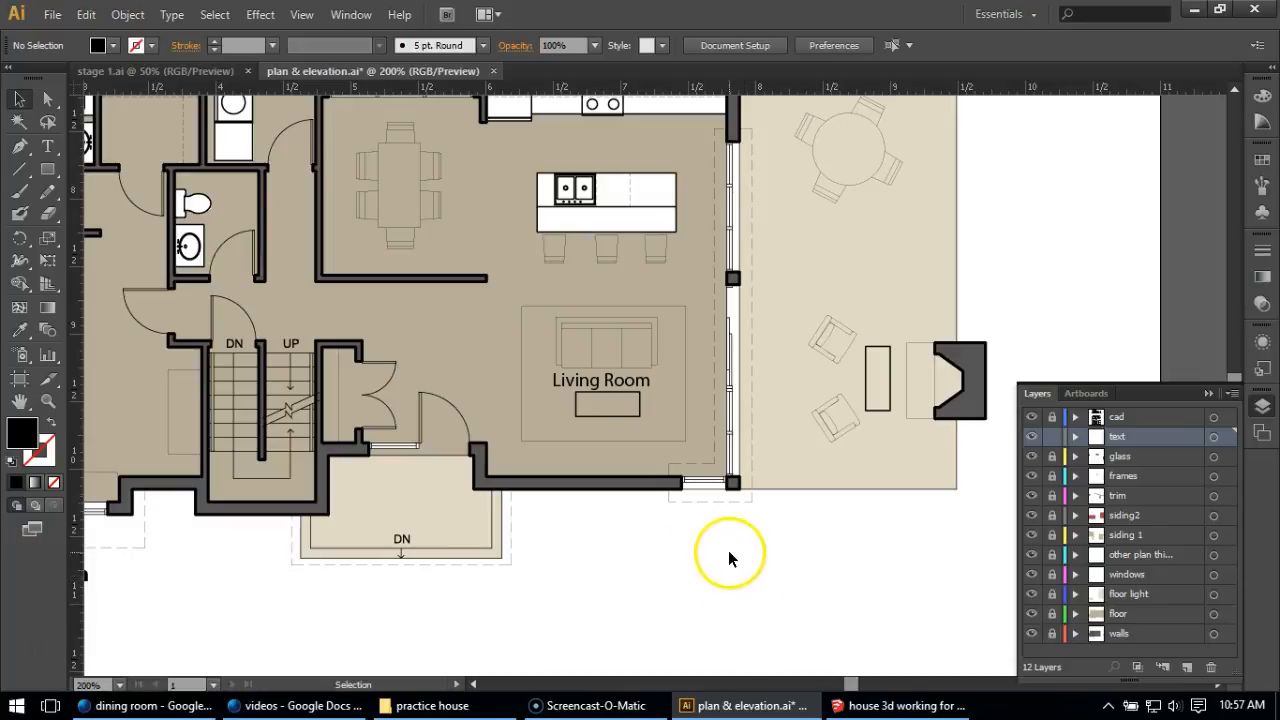
Duplicate the "Living Room" label straight up to the space above the kitchen island and change the copy to "Kitchen".
click(607, 387)
drag(609, 387, 585, 145)
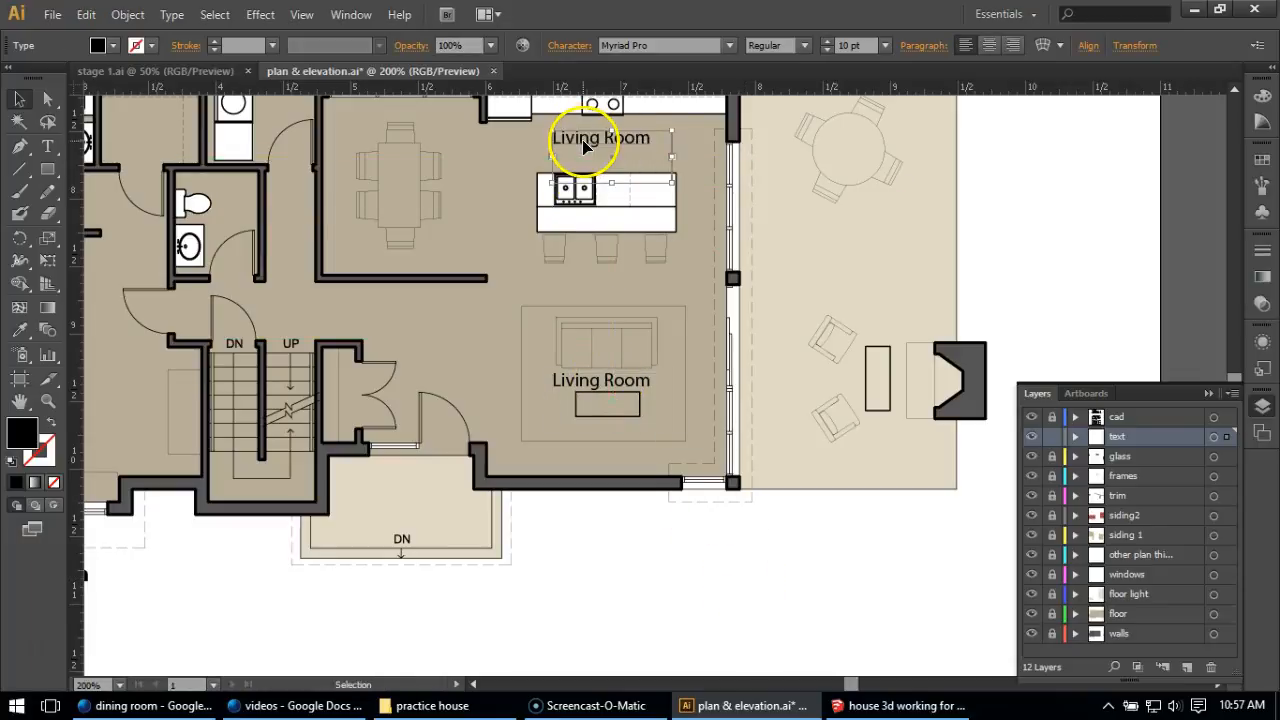
double_click(584, 142)
text(Kitchen)
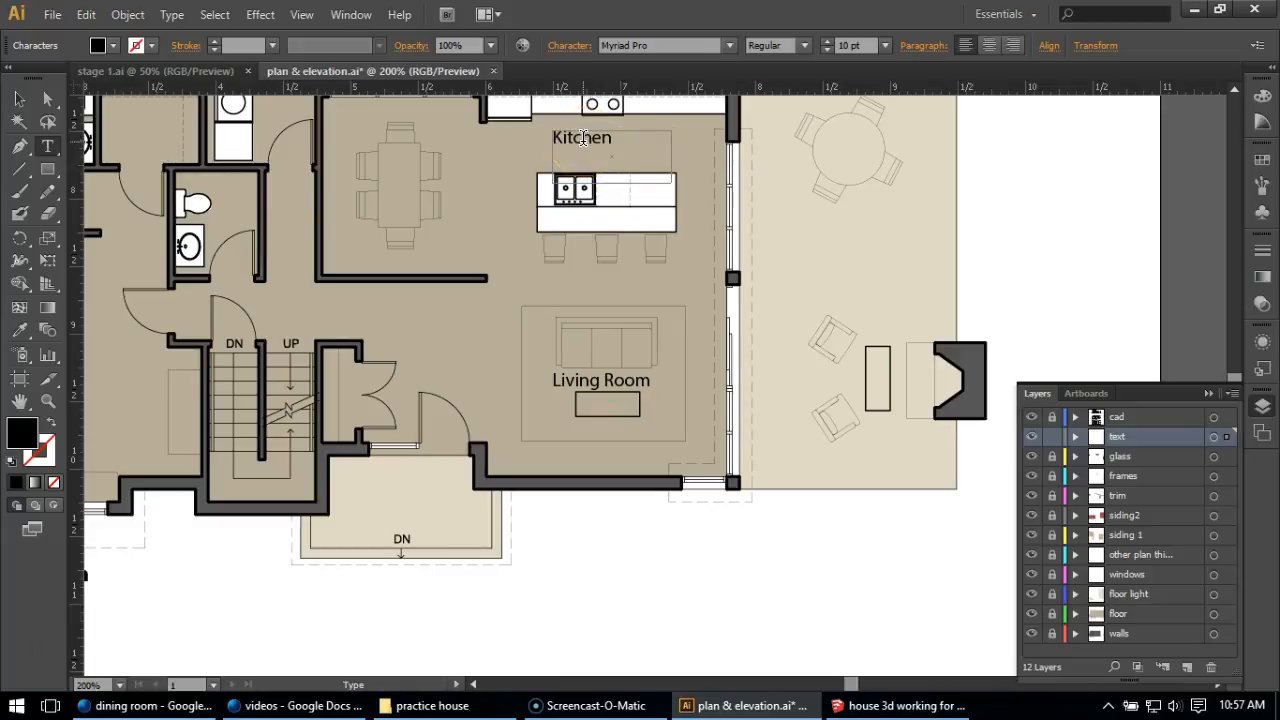
click(19, 99)
click(680, 545)
Duplicate the "Living Room" label over the dining table and change the copy to "Dining Room".
scroll(700, 543, down, 1)
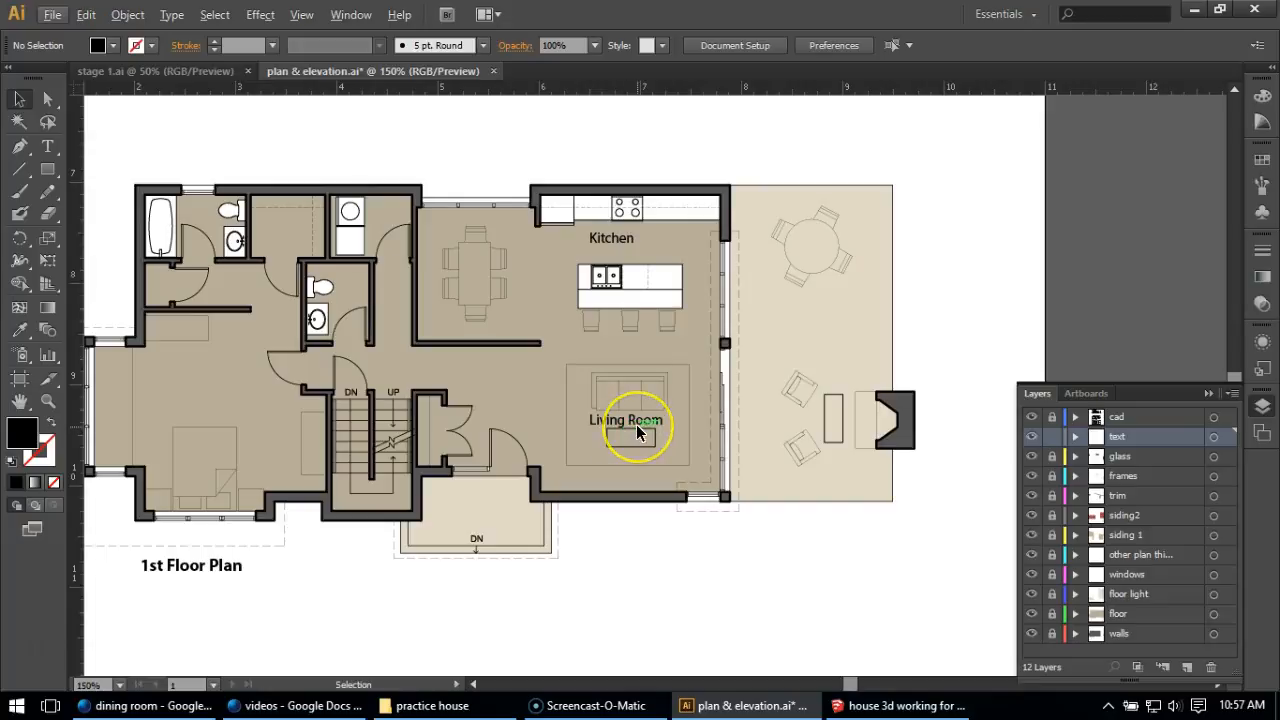
click(633, 422)
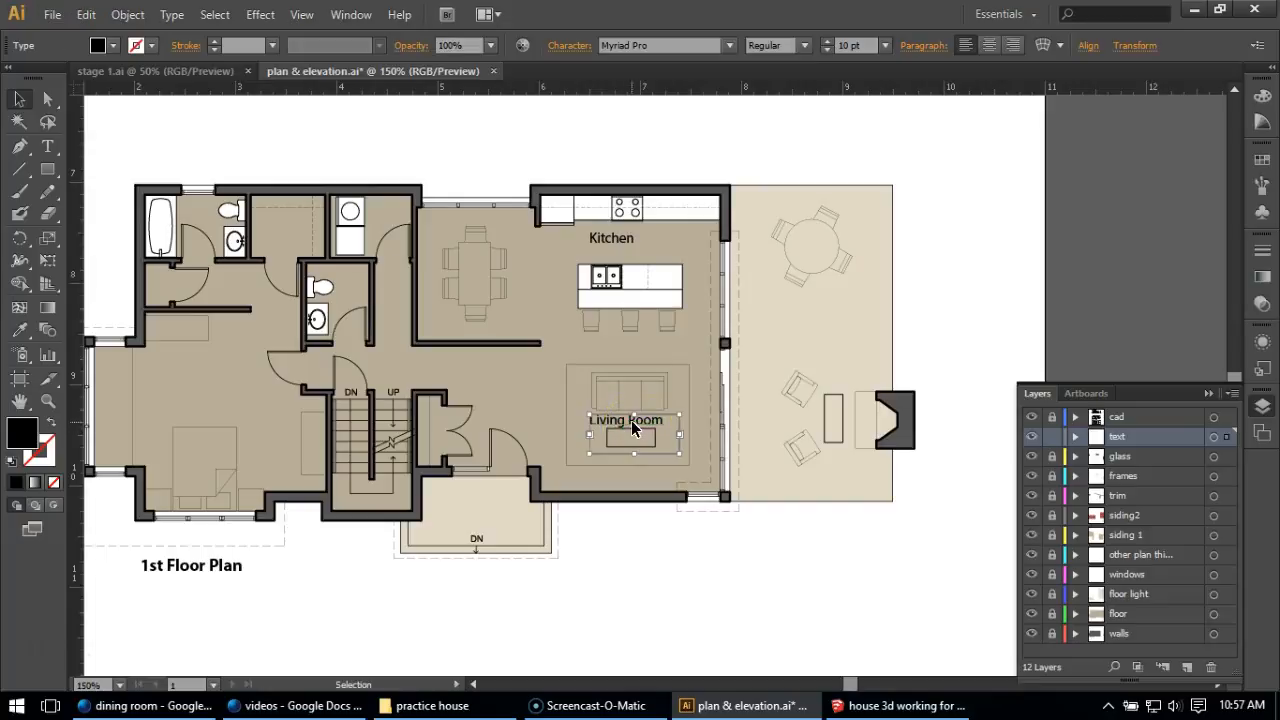
drag(631, 420, 481, 282)
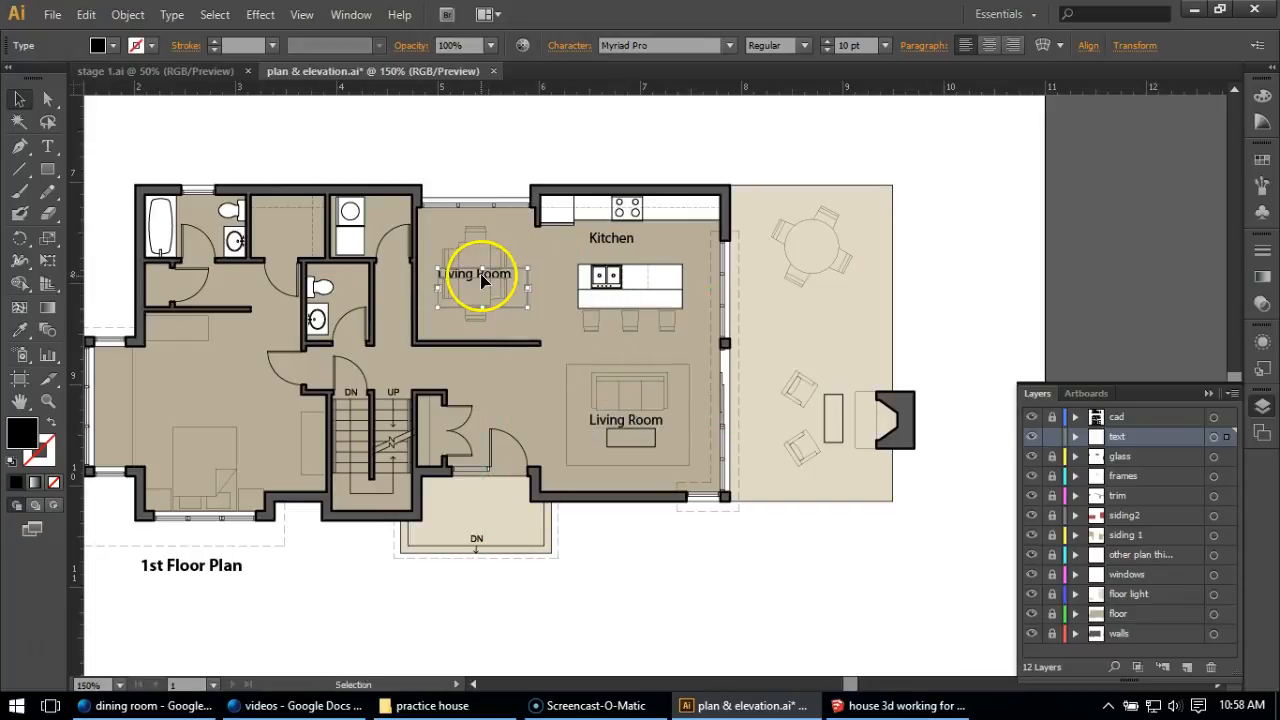
double_click(481, 280)
double_click(447, 272)
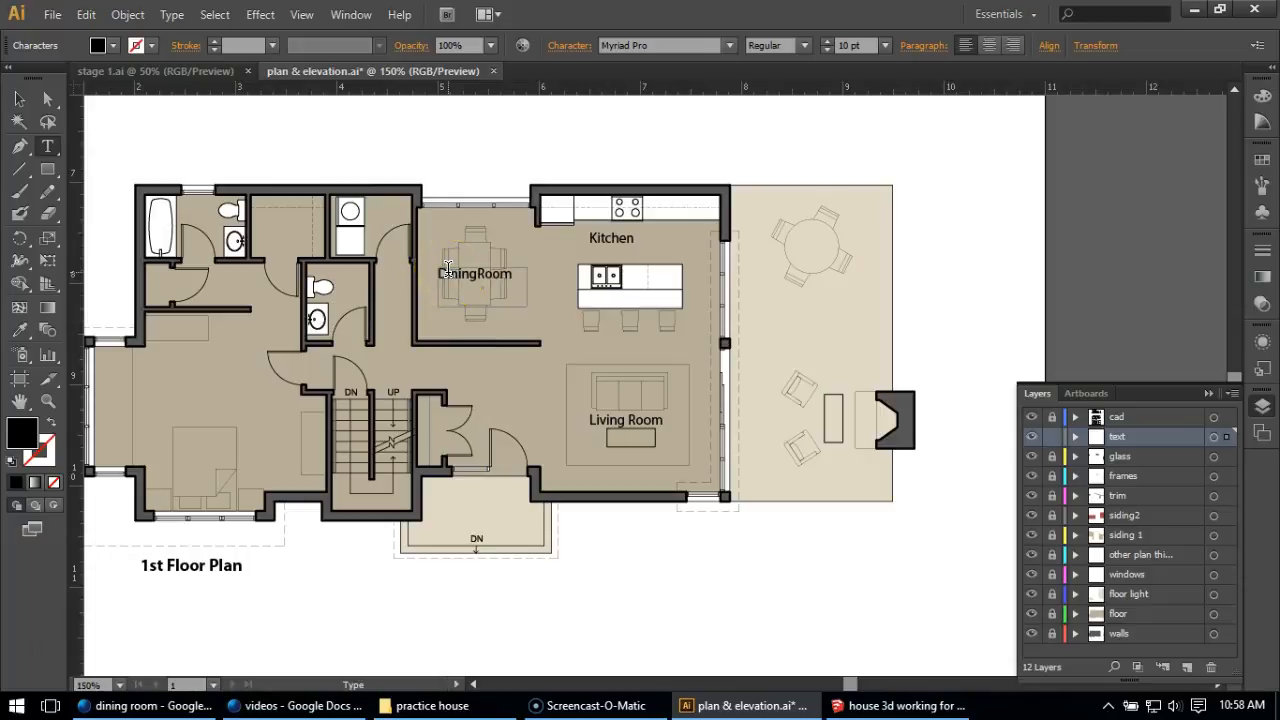
click(19, 98)
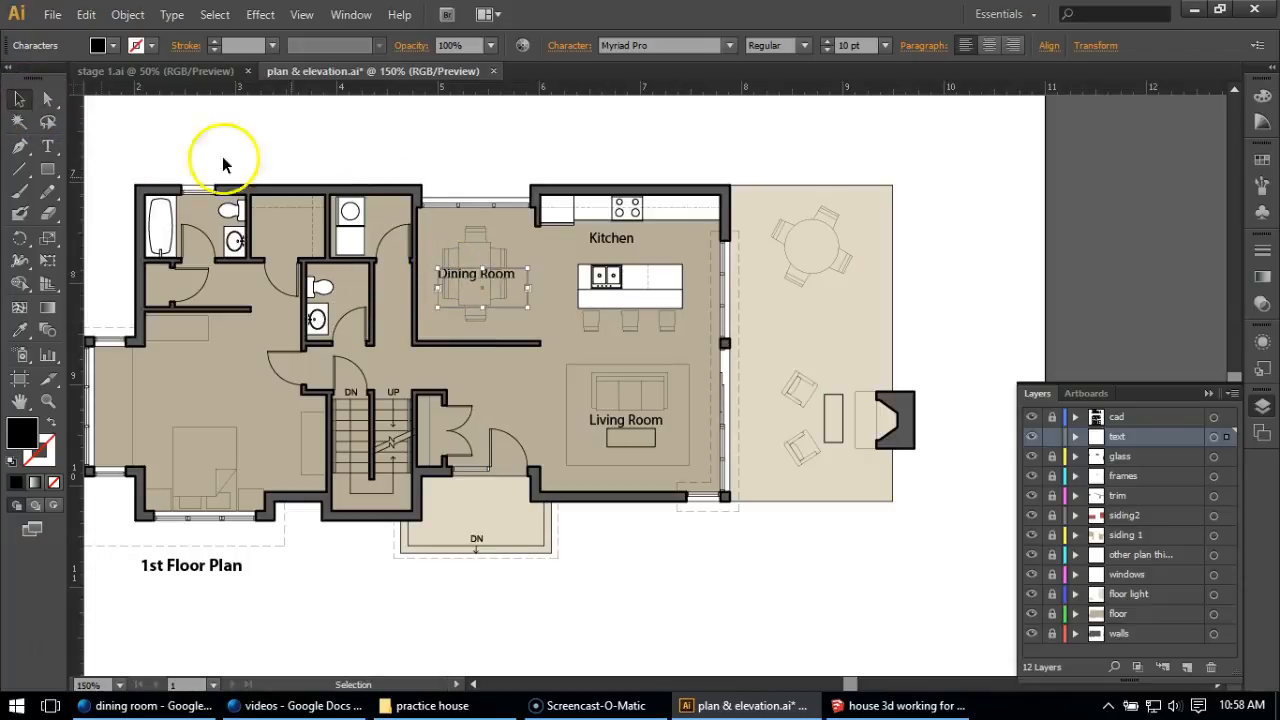
click(409, 172)
Duplicate the "Dining Room" label into the first-floor bedroom, change the copy to "Master Bedroom" and place it above the bed.
click(473, 279)
drag(470, 280, 210, 393)
double_click(207, 392)
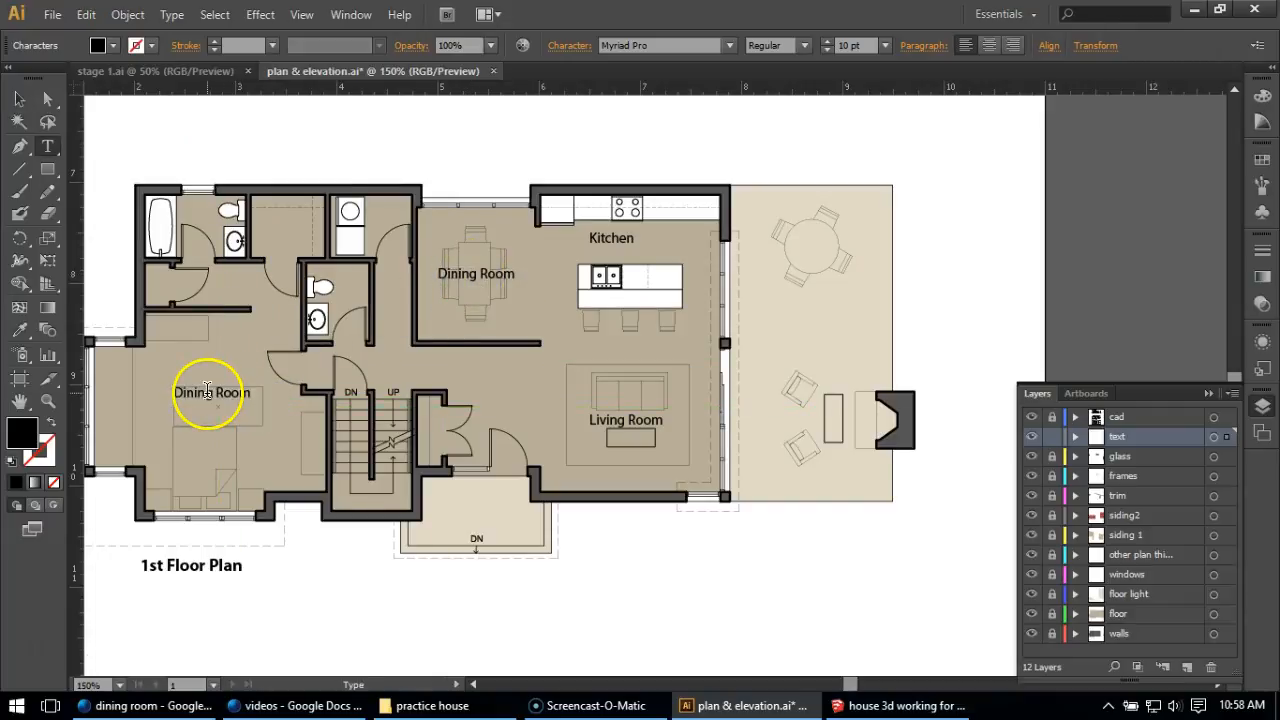
scroll(165, 394, up, 1)
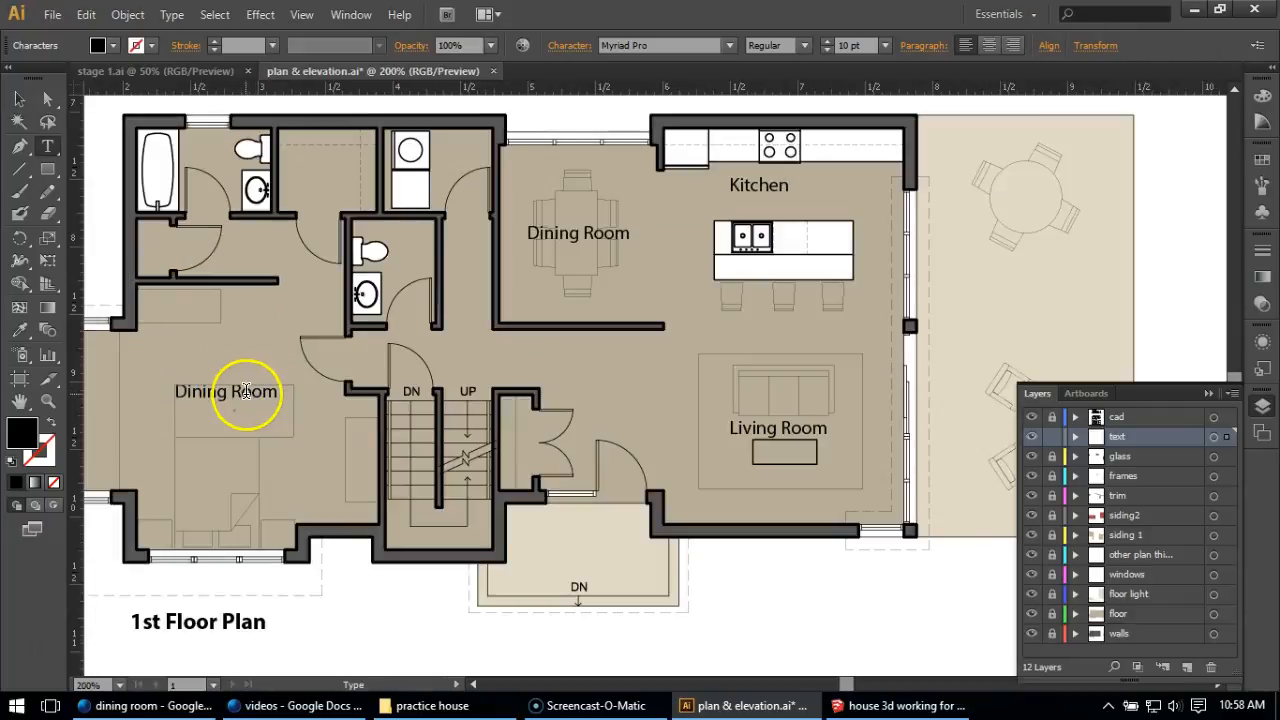
drag(246, 391, 144, 381)
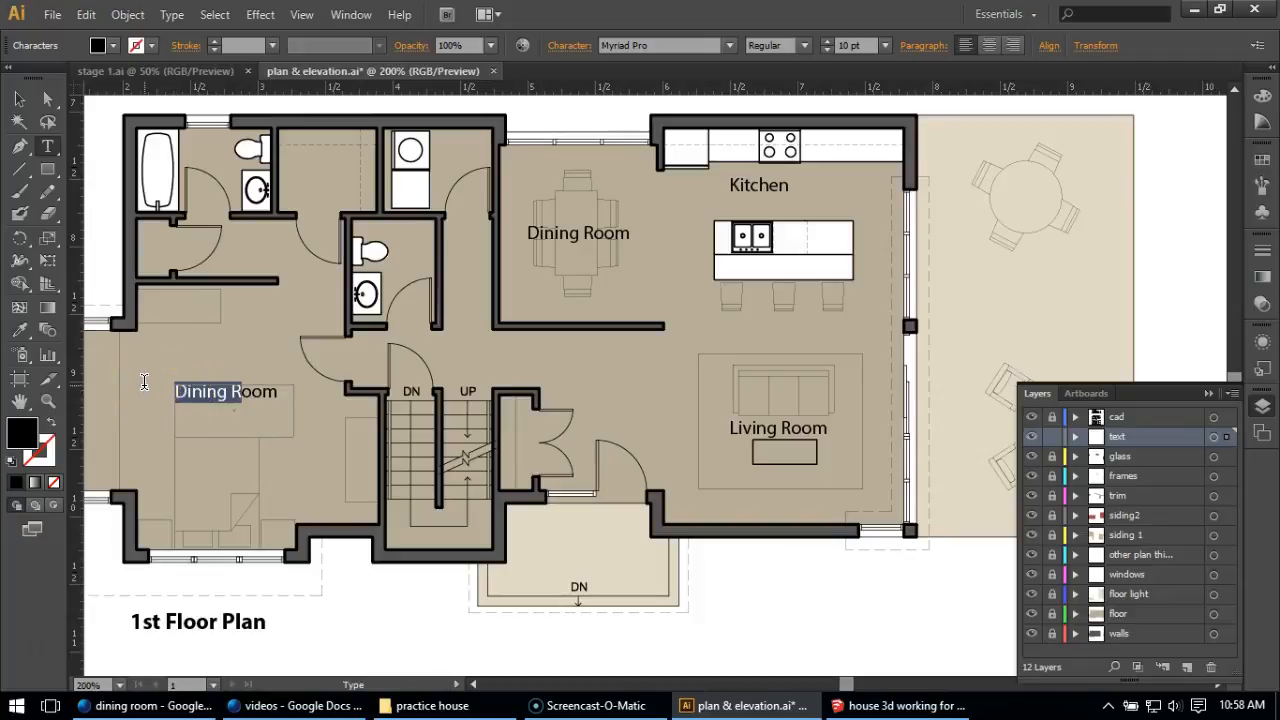
text(Master)
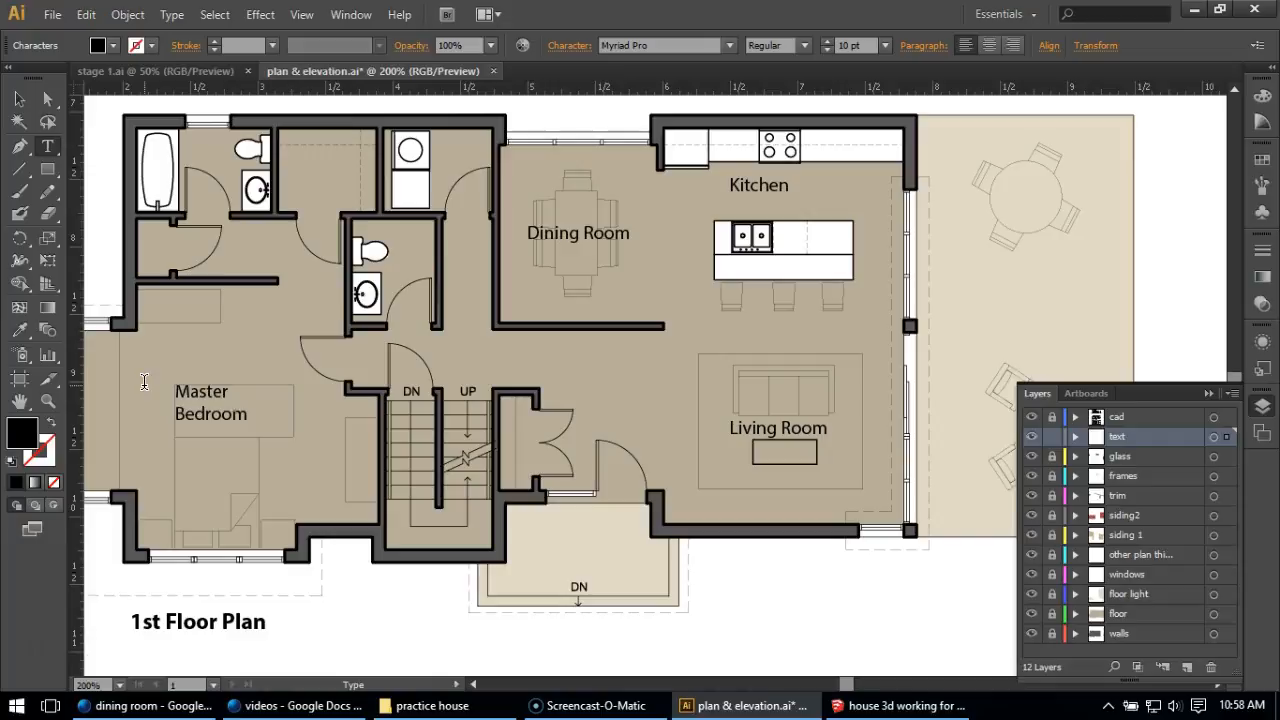
click(19, 100)
mouse_move(207, 399)
mouse_down()
mouse_move(214, 374)
mouse_move(200, 377)
mouse_up()
click(136, 399)
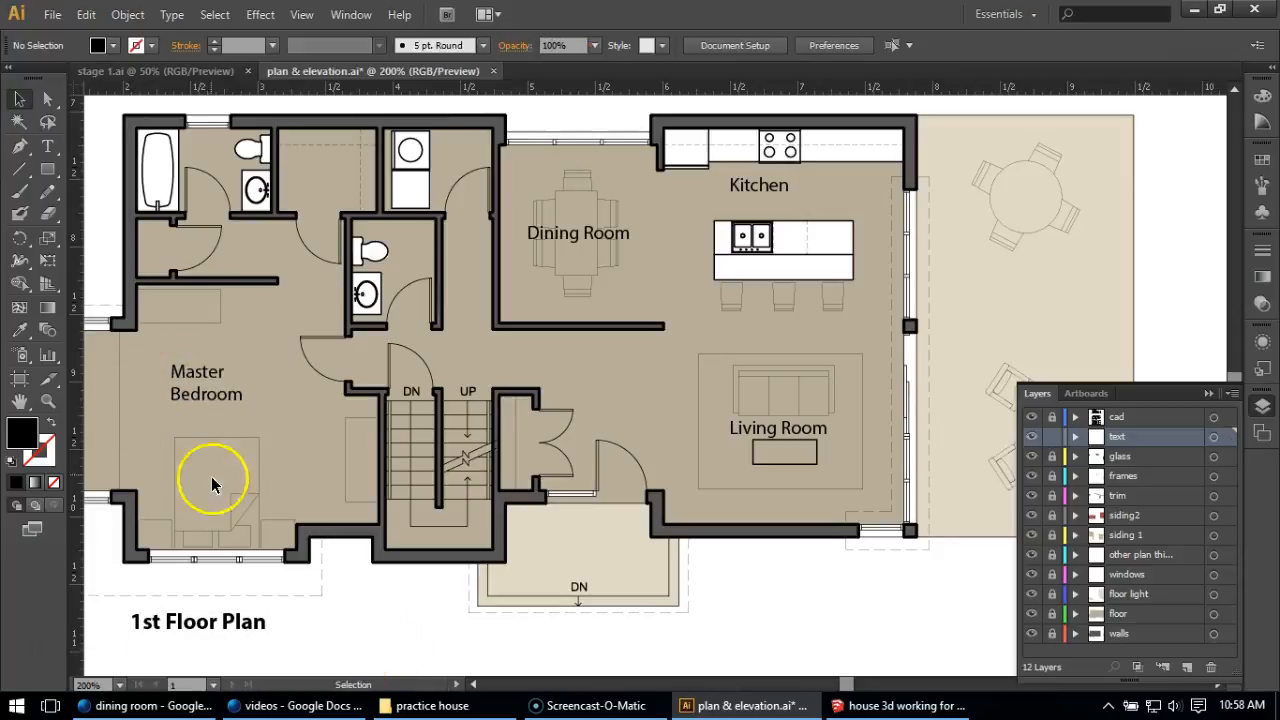
Centre-align the text of the "Master Bedroom" label.
double_click(195, 400)
key(ctrl+a)
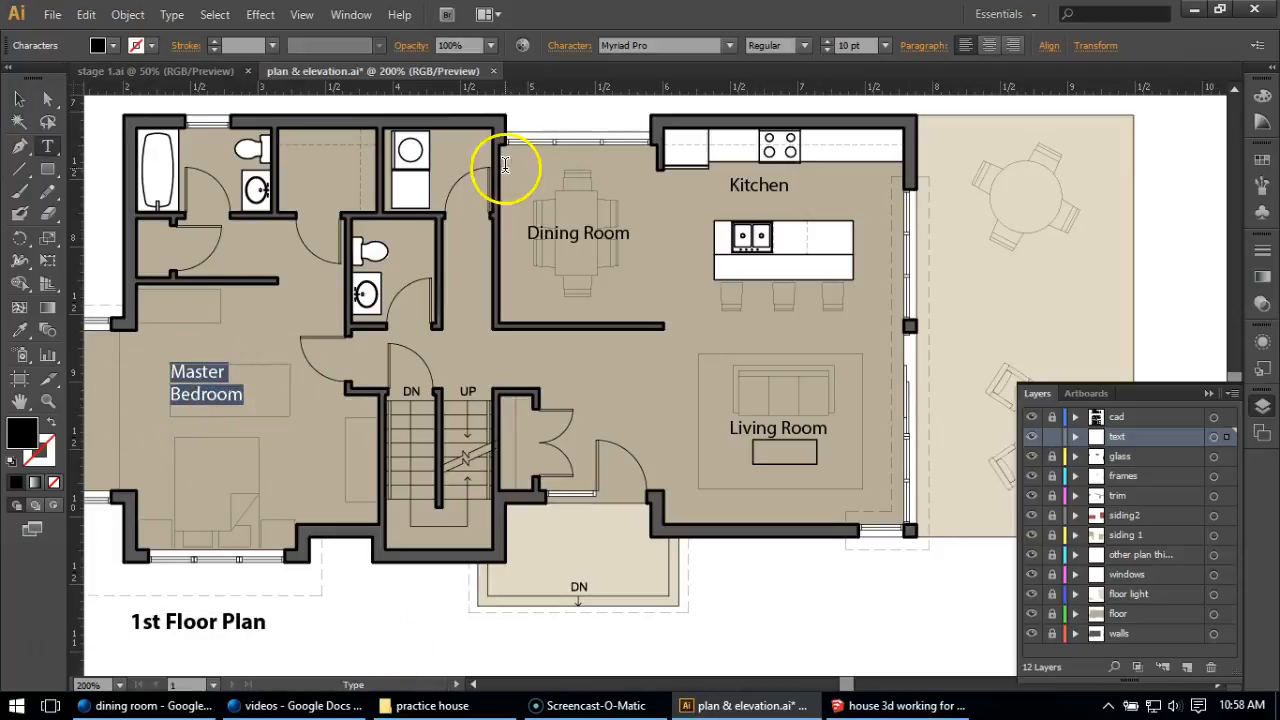
click(990, 50)
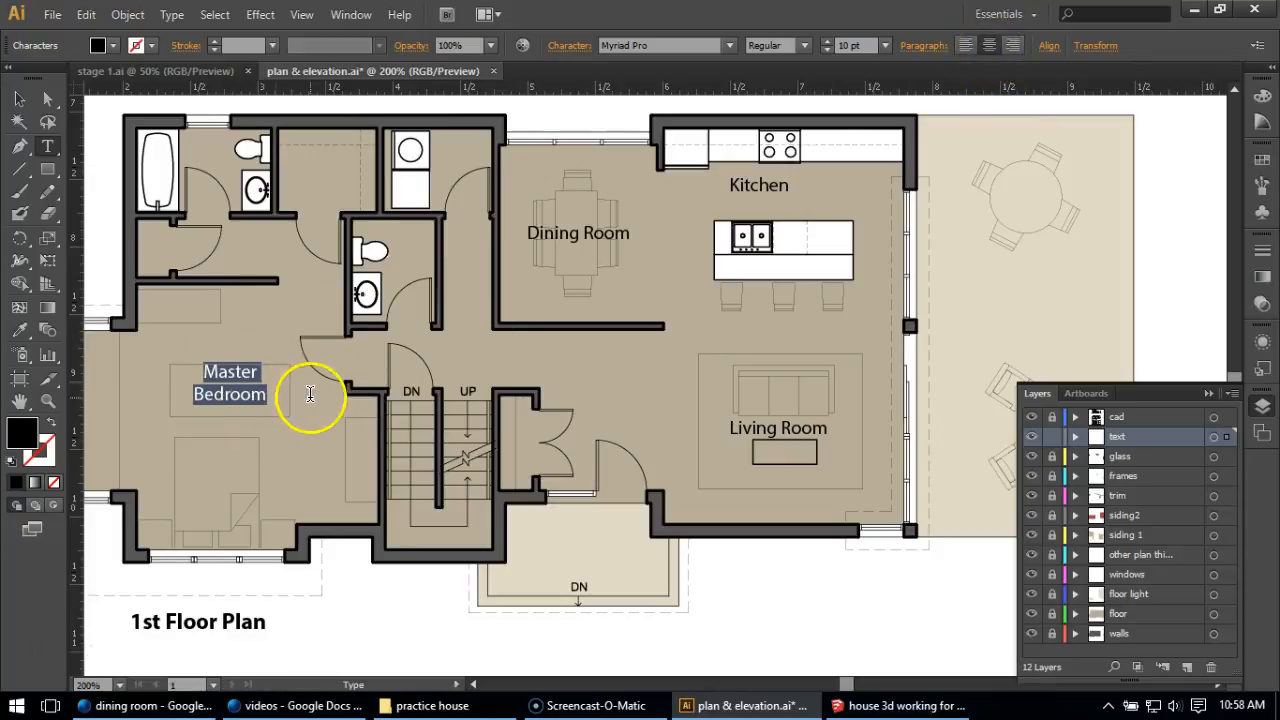
click(19, 99)
click(100, 537)
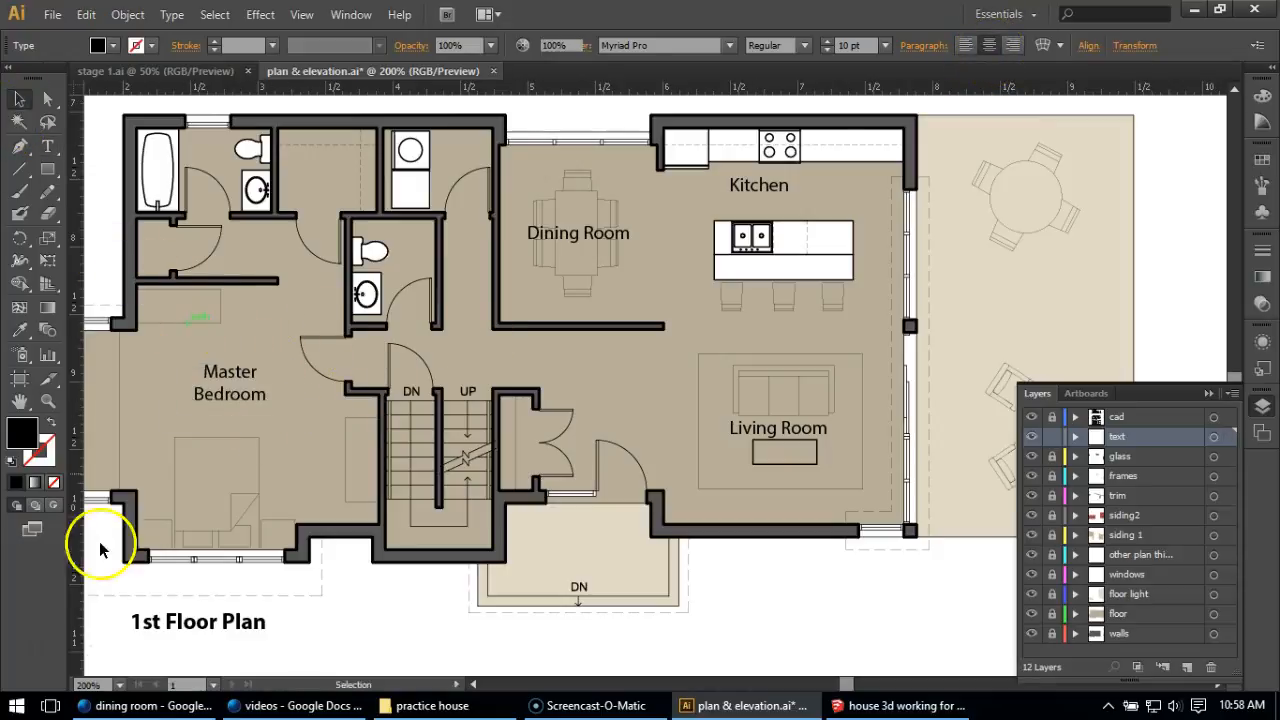
Widen the "Master Bedroom" text box so the label fits on one line and reposition it above the bed.
click(215, 405)
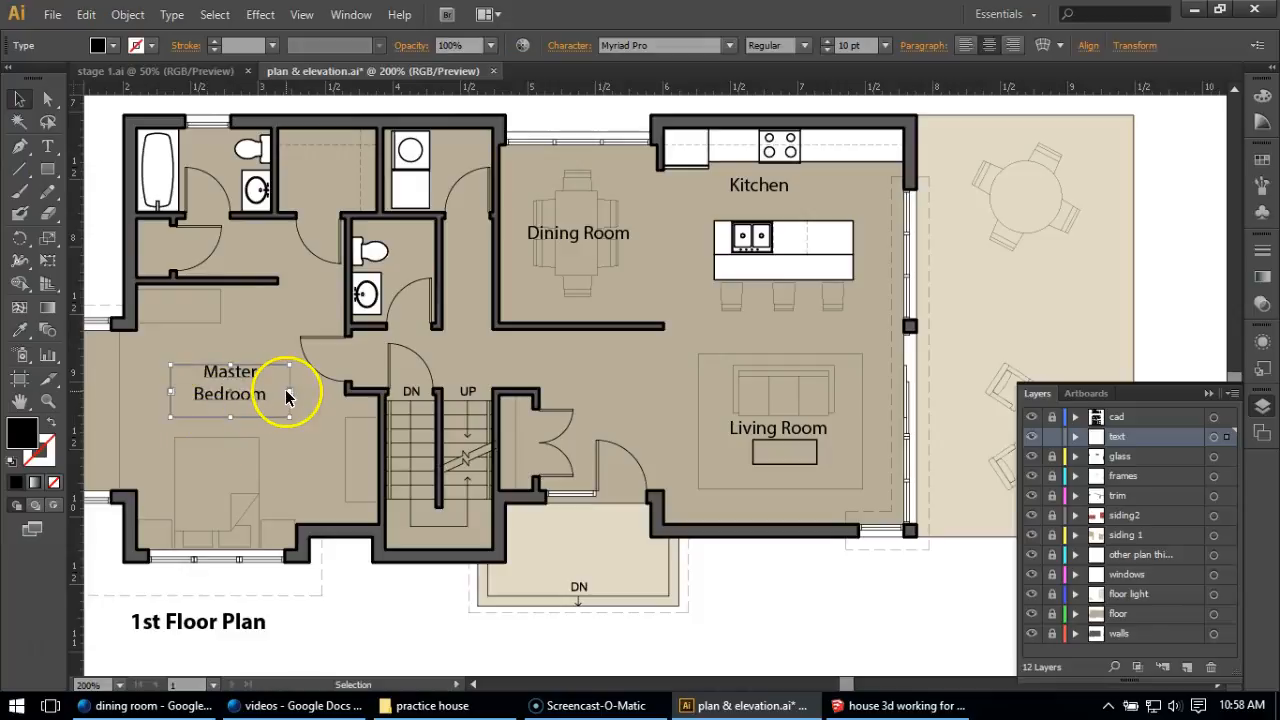
drag(288, 391, 356, 396)
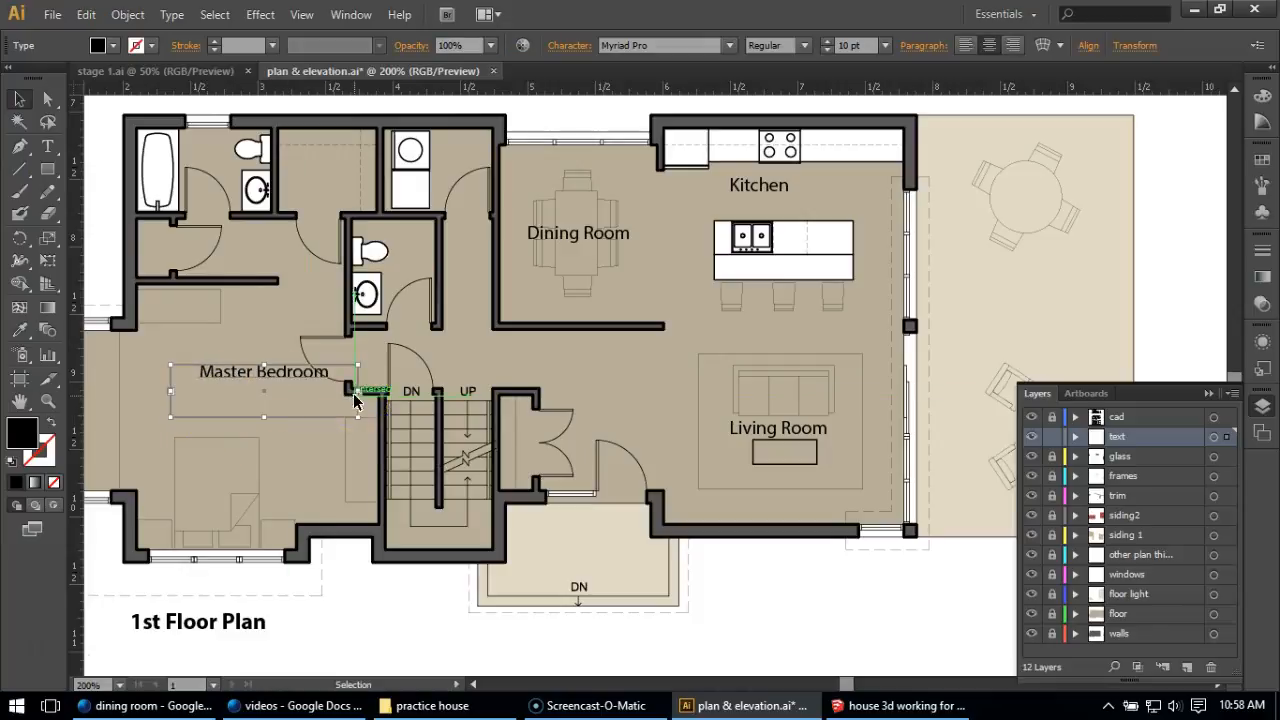
drag(213, 373, 161, 415)
click(305, 505)
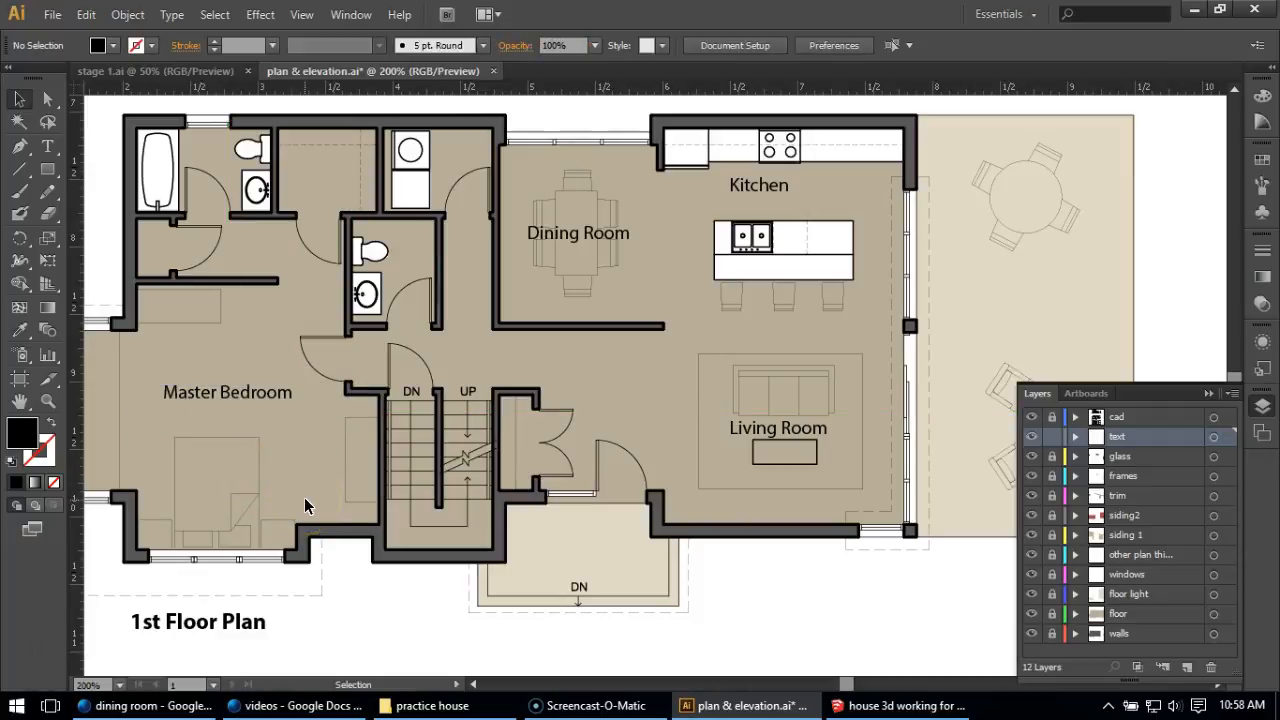
click(290, 517)
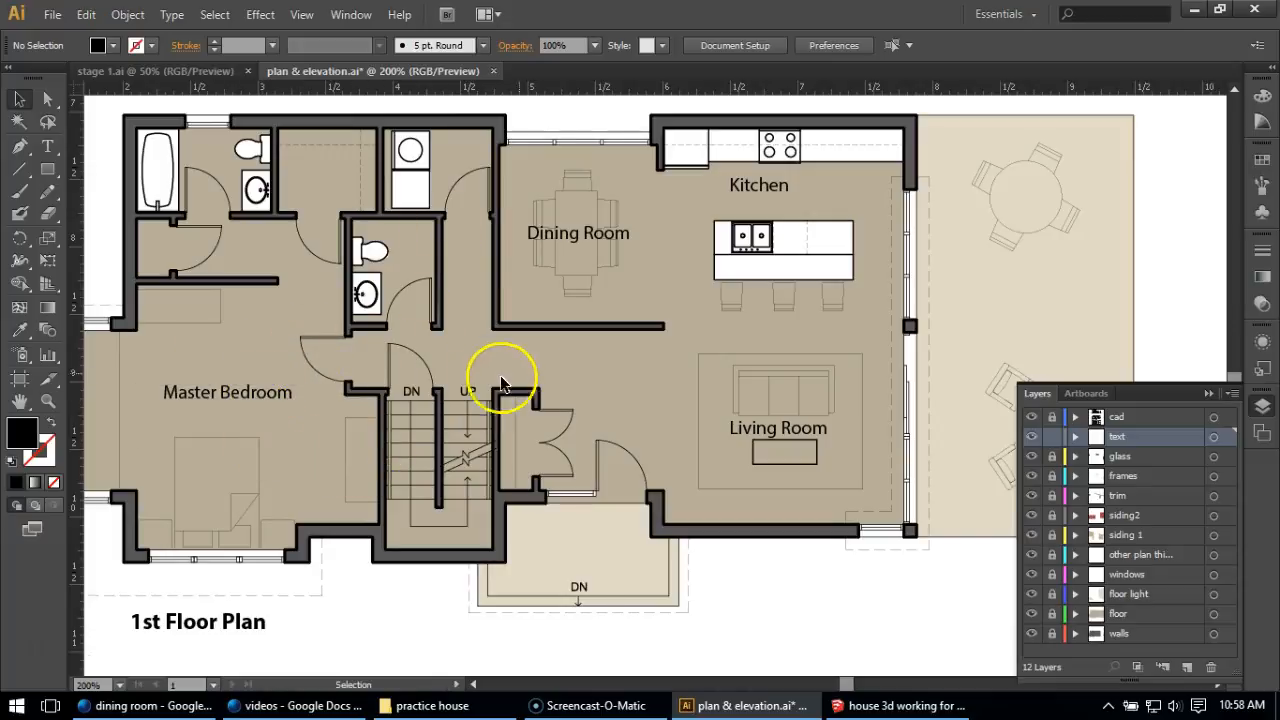
Look over both labelled floor plans and switch to the stage 1.ai document to view the finished sheet.
key(alt)
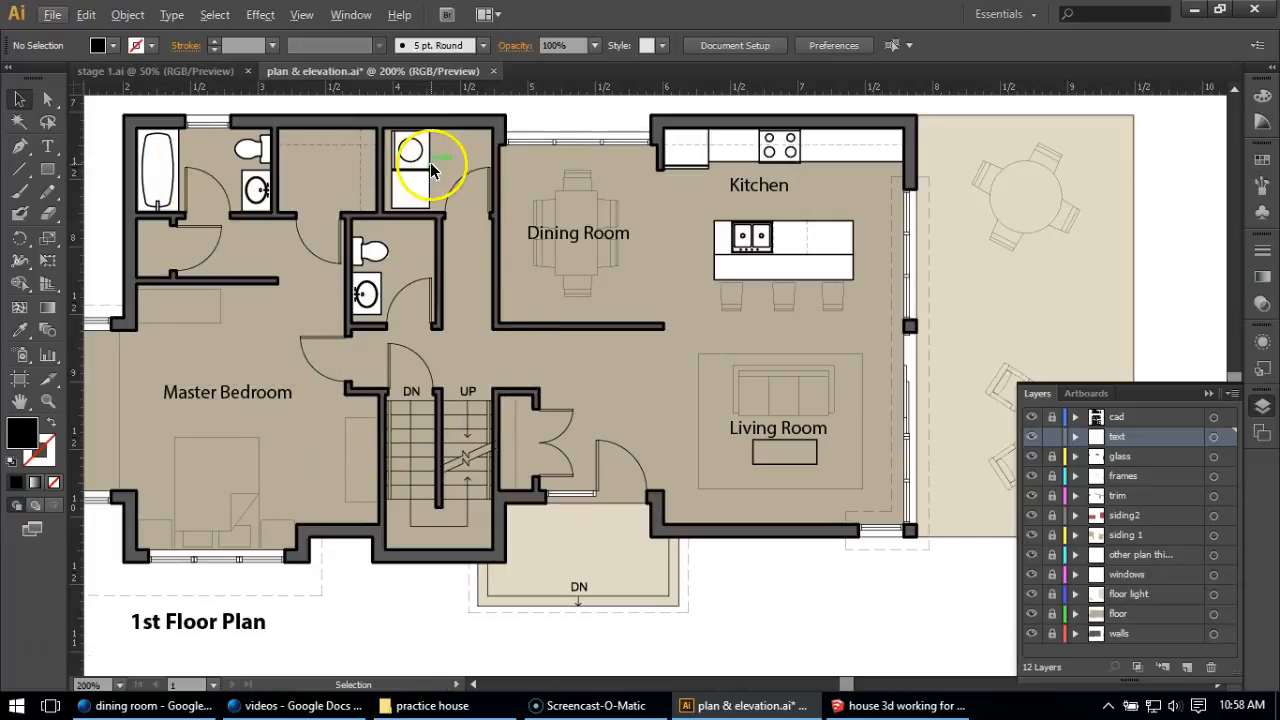
scroll(440, 265, down, 2)
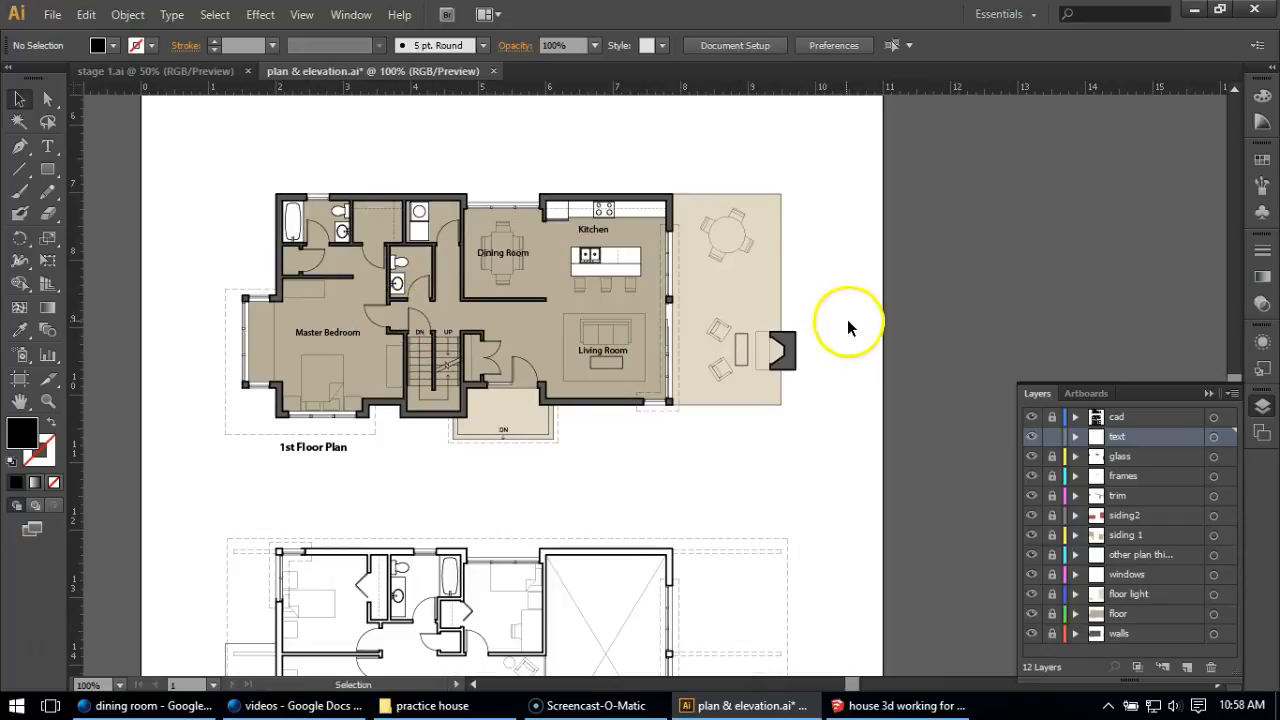
scroll(706, 290, down, 3)
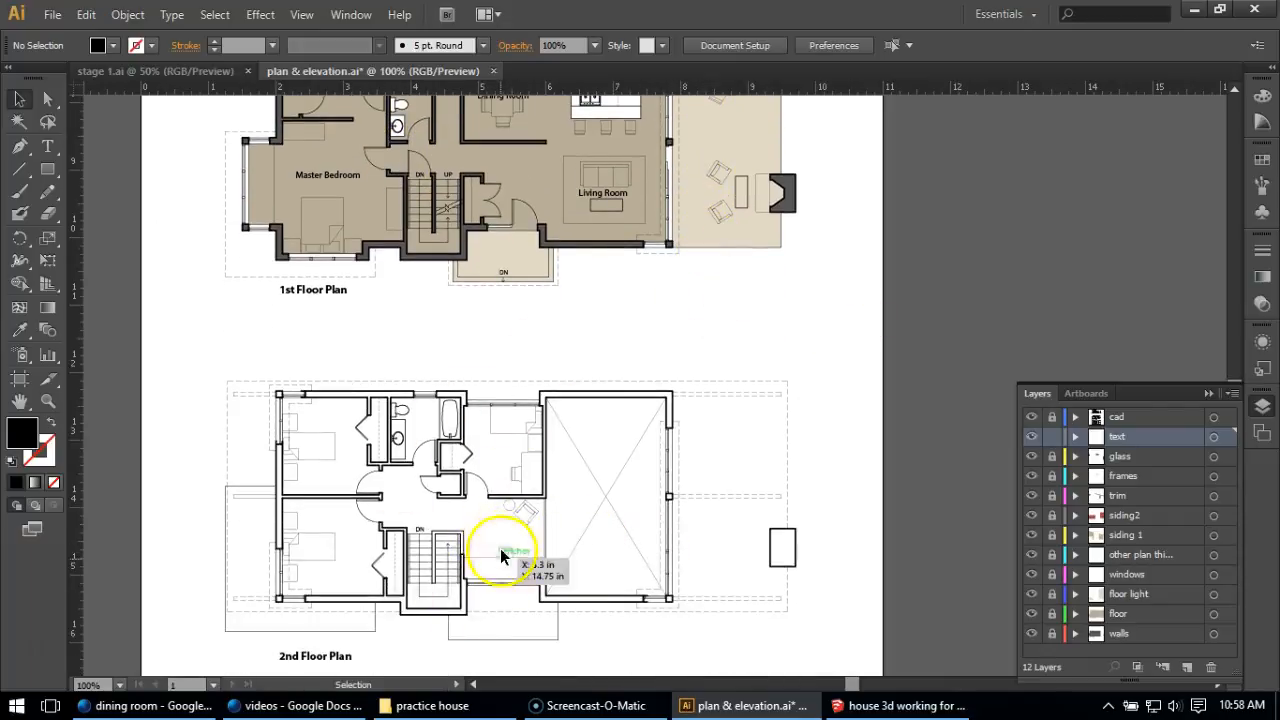
click(178, 73)
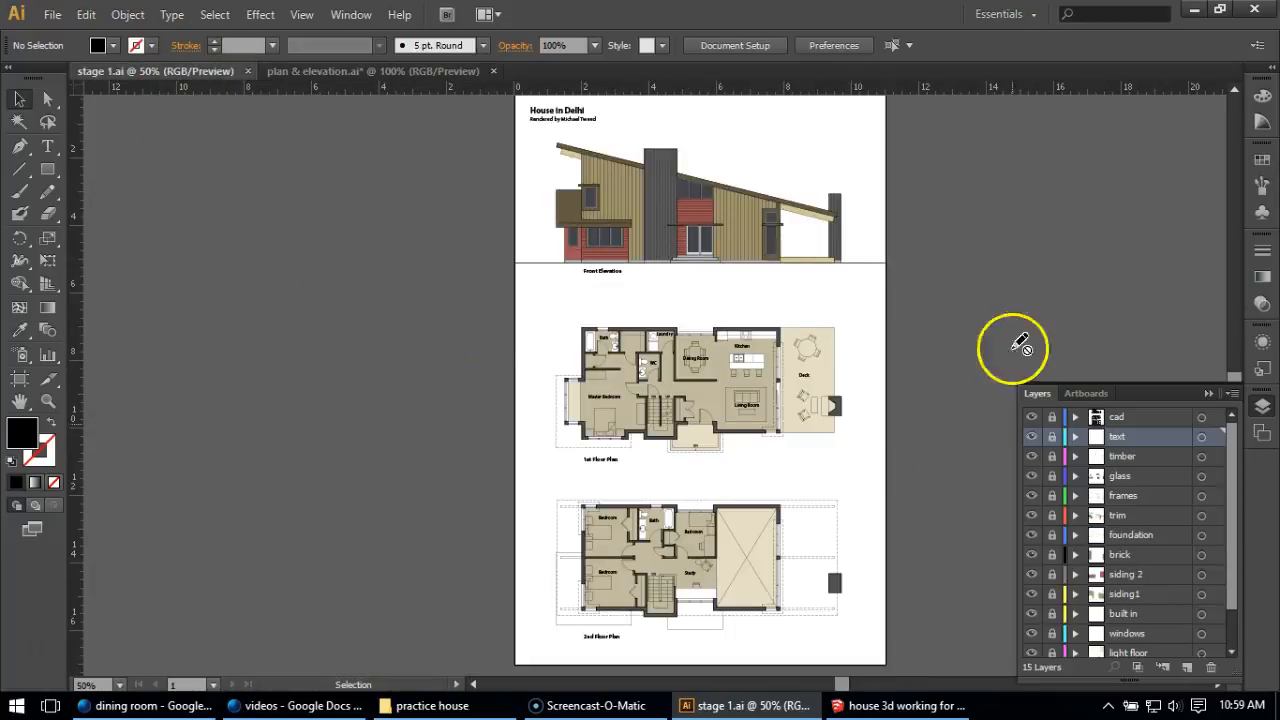